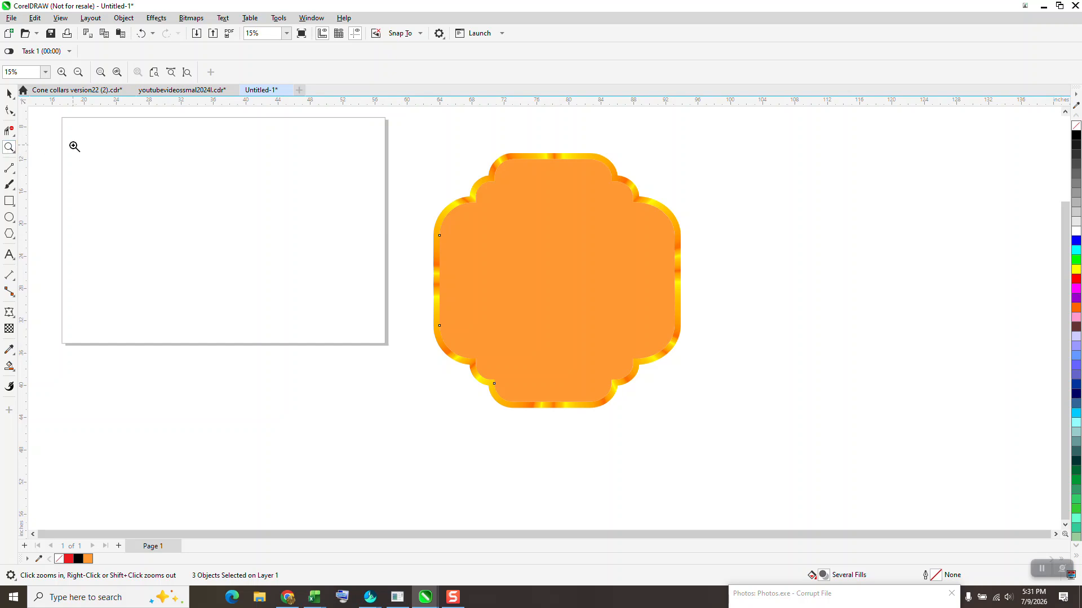
# Step: Draw a rectangle about 25.92 by 12.64 inches and centre it on the page
pyautogui.moveTo(64, 121); pyautogui.dragTo(454, 350)
pyautogui.click(9, 201)
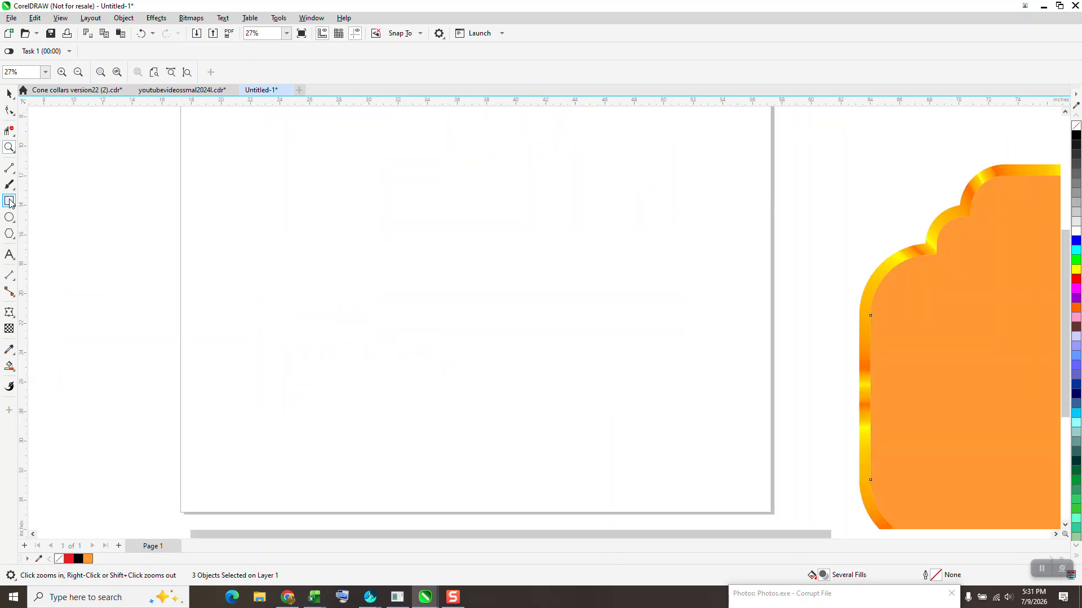
pyautogui.moveTo(278, 193); pyautogui.dragTo(667, 381)
pyautogui.press('p')
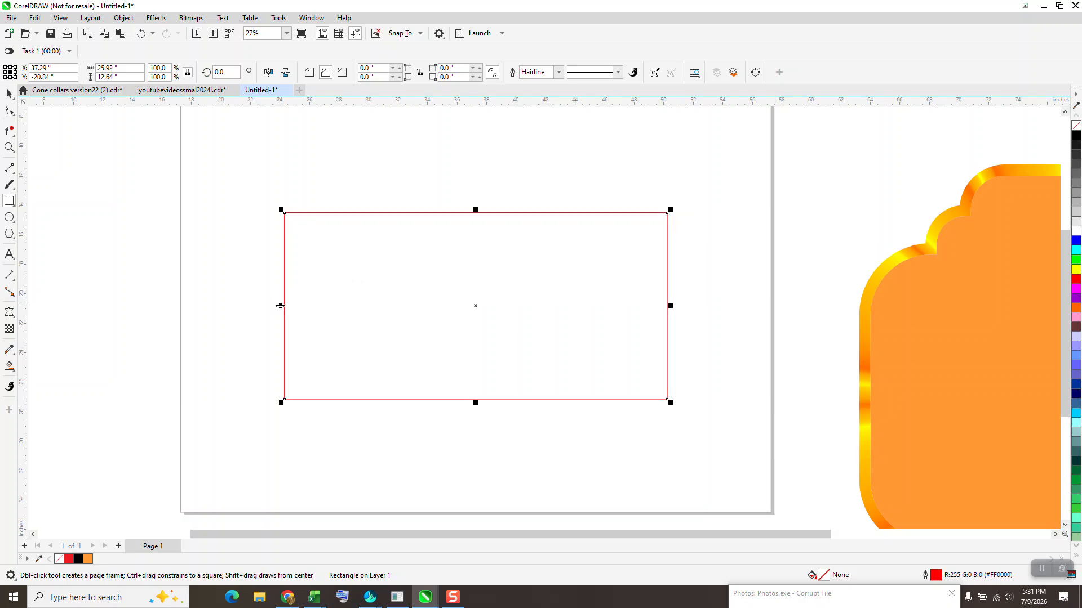
# Step: Create two centred copies of the rectangle, each narrower and taller, about 18.66 by 17.08 and 11.4 by 21.53 inches
pyautogui.moveTo(280, 306); pyautogui.dragTo(338, 306)
pyautogui.moveTo(477, 405); pyautogui.dragTo(481, 433)
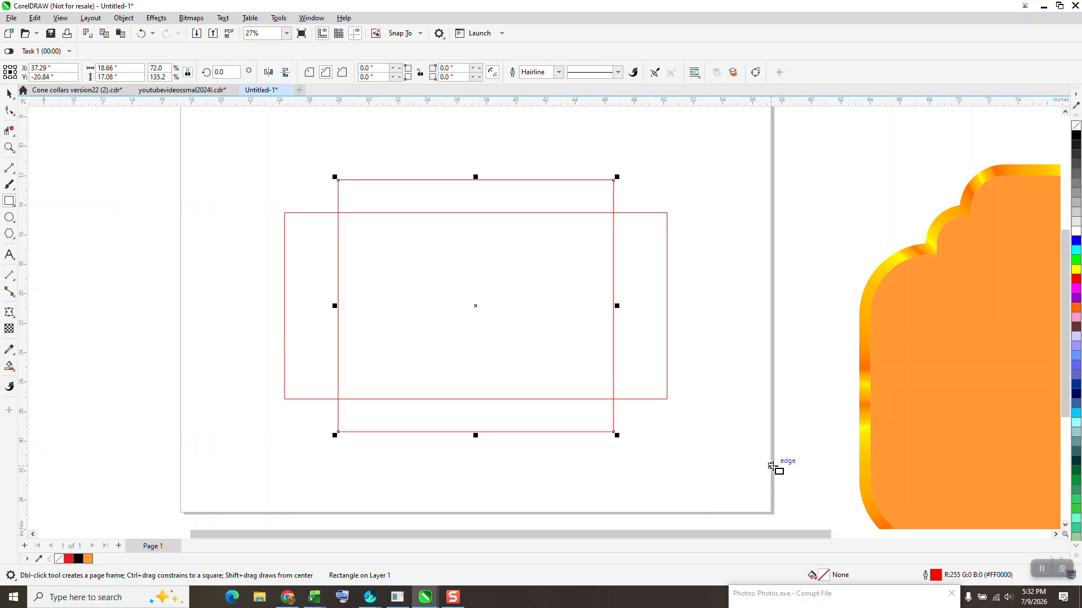
pyautogui.hotkey('ctrl', 'r')
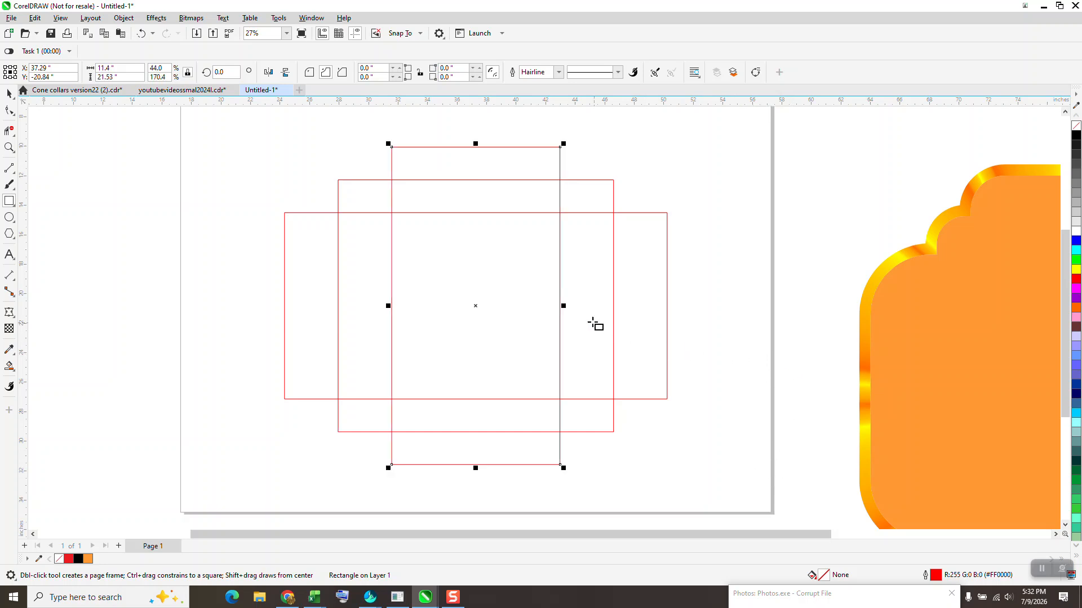
# Step: Widen the tallest rectangle to about 13.03 inches and narrow the widest one to about 24.01 inches, keeping both centred
pyautogui.moveTo(564, 306); pyautogui.dragTo(575, 306)
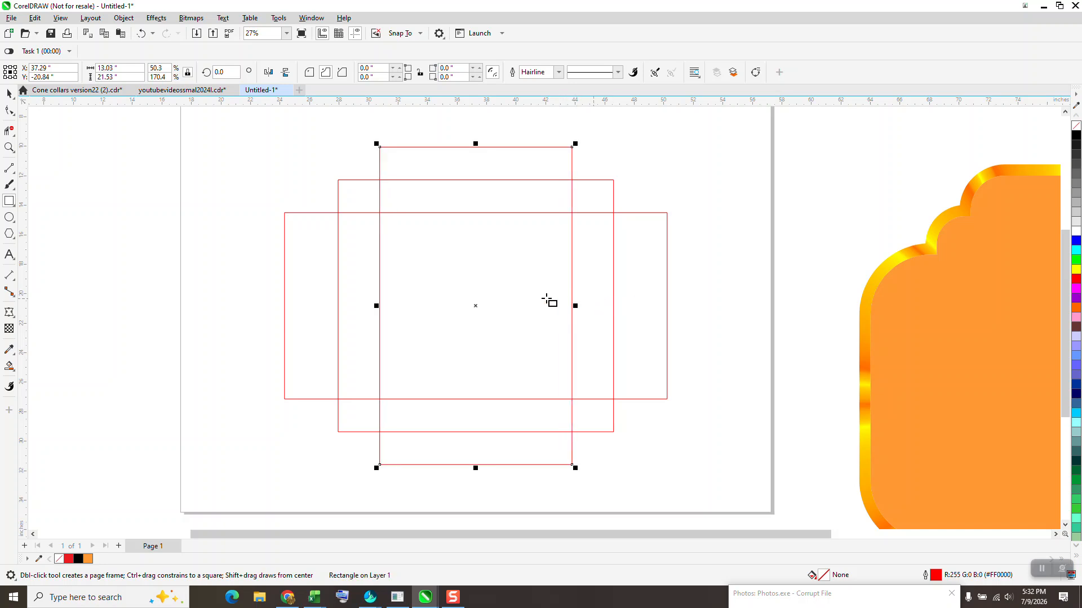
pyautogui.click(9, 93)
pyautogui.click(285, 265)
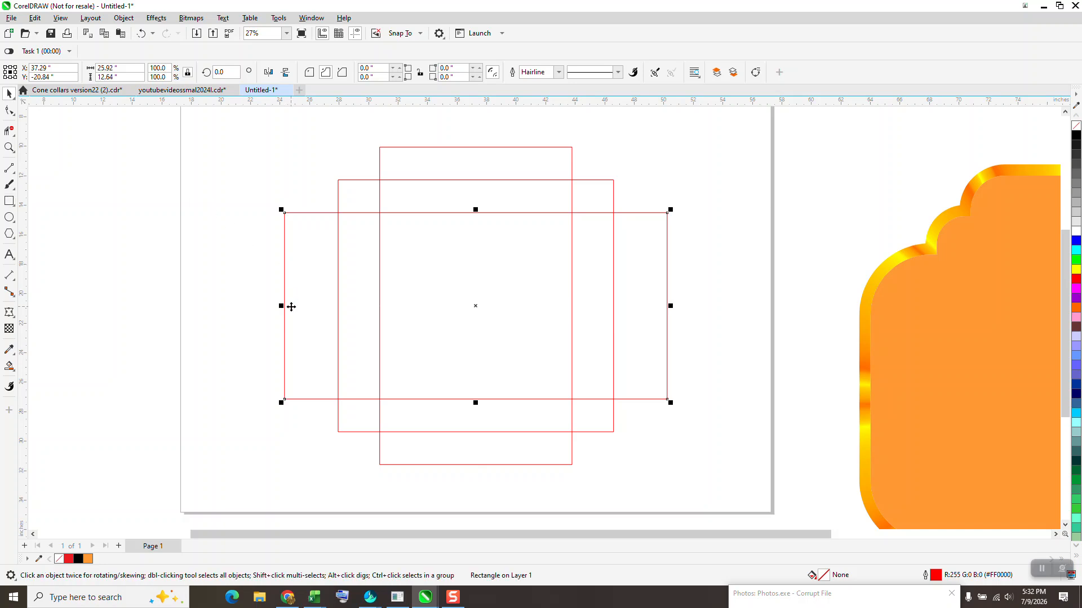
pyautogui.moveTo(281, 306); pyautogui.dragTo(295, 306)
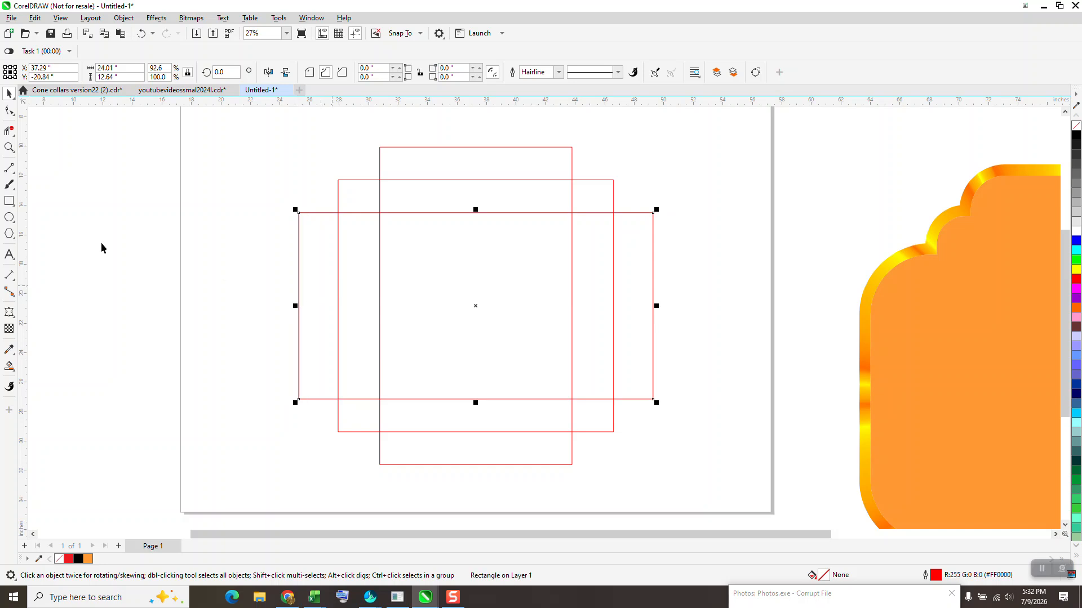
# Step: Round only the upper-left corner of each rectangle, with radii about 2.18 inches on the middle one and 2.15 inches on the tallest
pyautogui.click(9, 110)
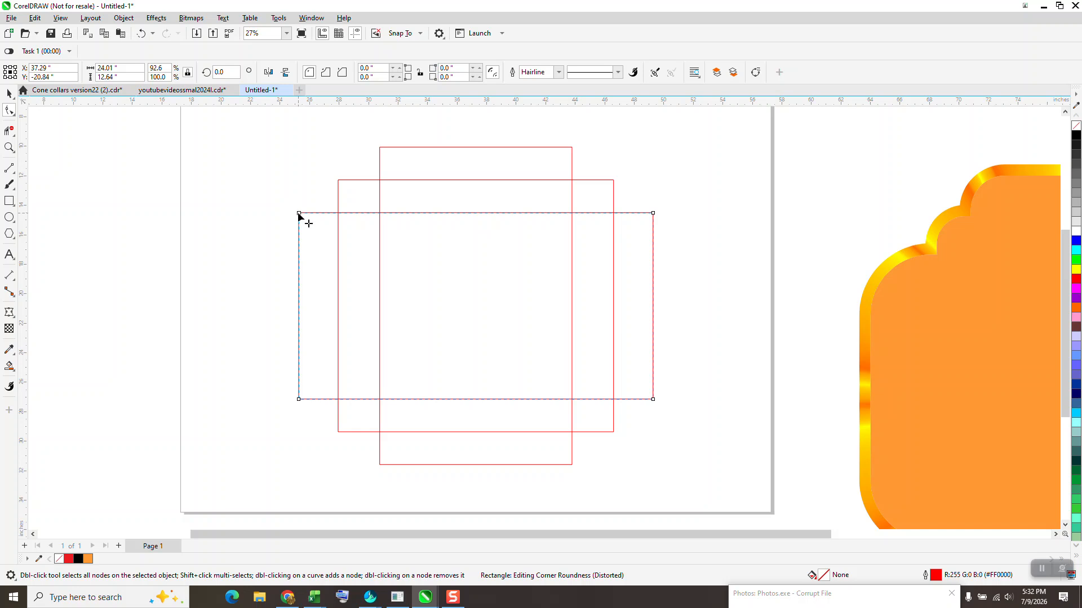
pyautogui.moveTo(298, 214); pyautogui.dragTo(338, 214)
pyautogui.click(338, 181)
pyautogui.moveTo(338, 180); pyautogui.dragTo(370, 181)
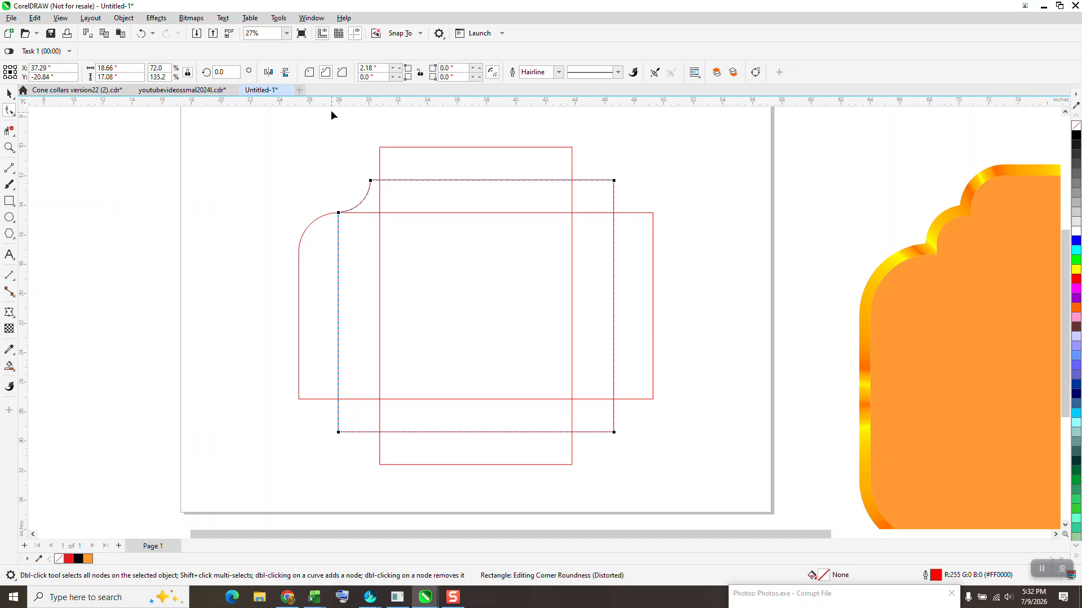
pyautogui.click(310, 72)
pyautogui.click(380, 166)
pyautogui.moveTo(382, 148); pyautogui.dragTo(412, 165)
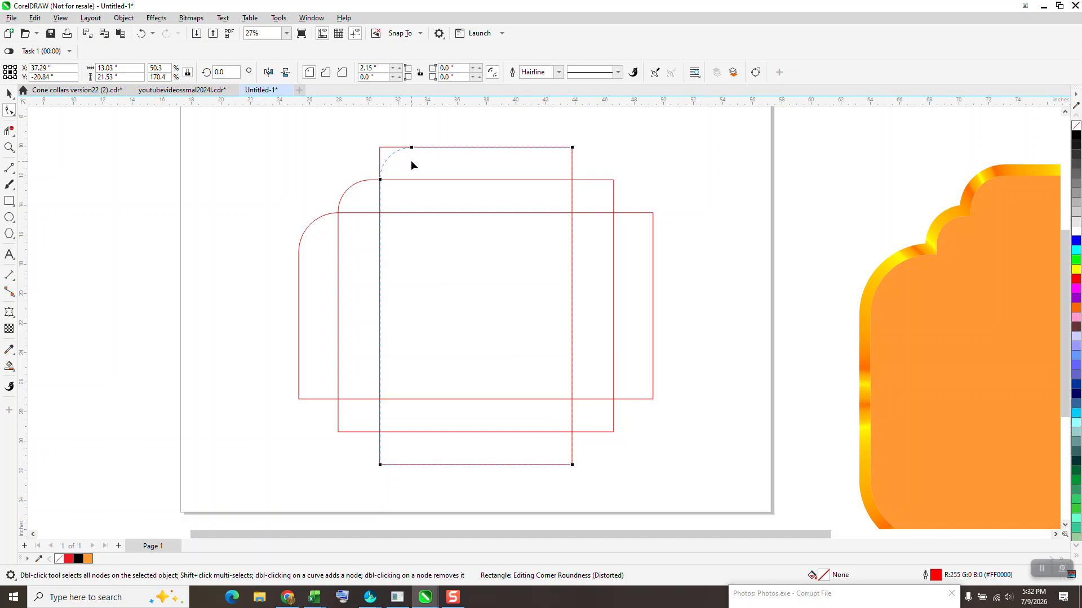
# Step: Delete the overlapping inner line segments at the upper-left with Virtual Segment Delete, leaving a stepped scalloped corner
pyautogui.scroll(-1, 425, 204)
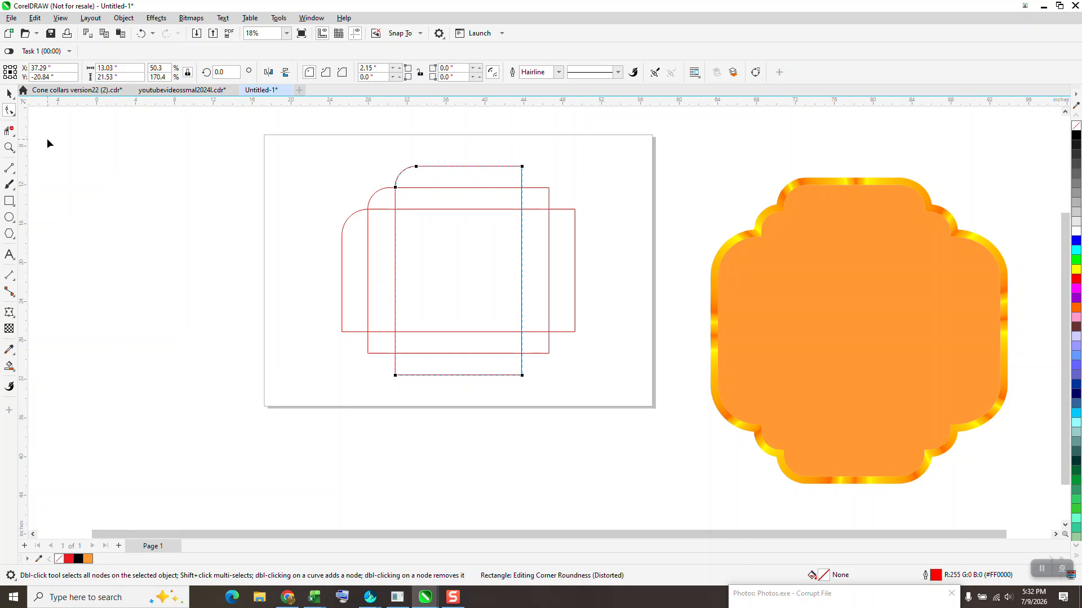
pyautogui.click(12, 131)
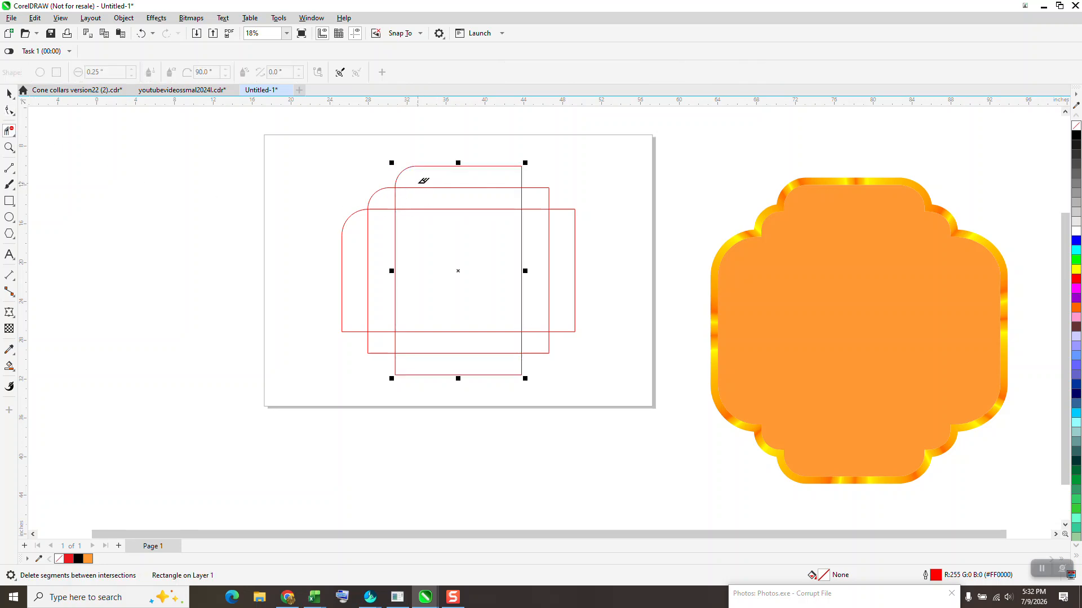
pyautogui.moveTo(403, 239); pyautogui.dragTo(417, 185)
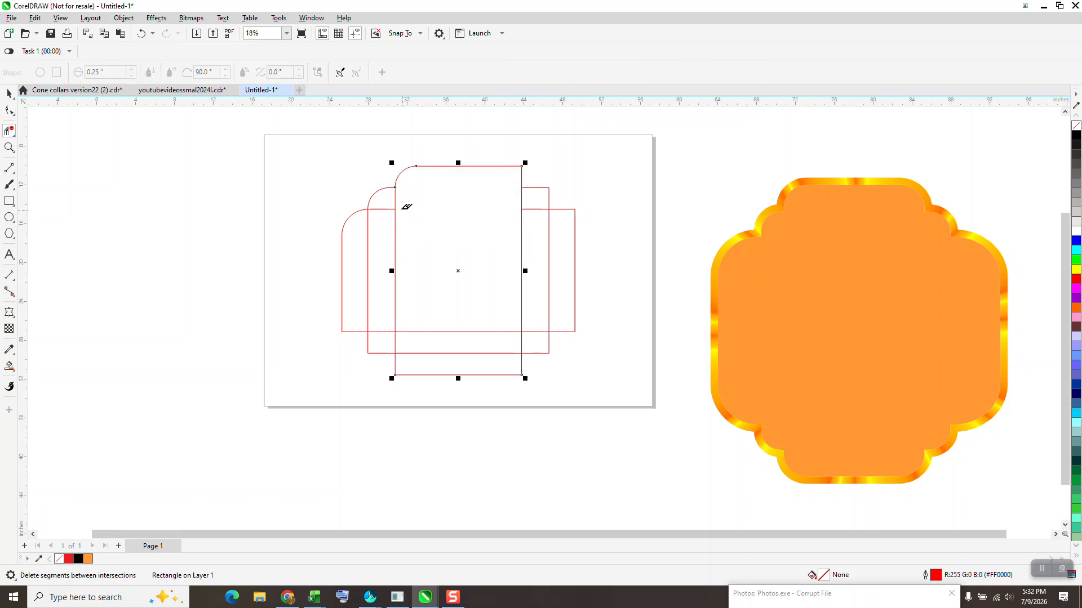
pyautogui.click(394, 222)
pyautogui.click(368, 260)
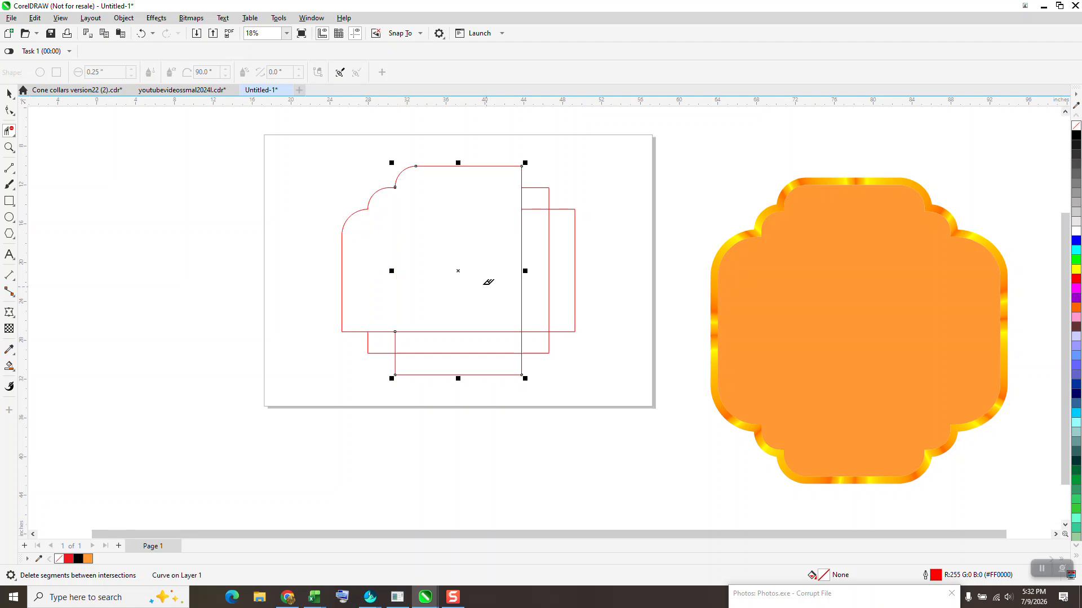
# Step: Create a separate shape from the enclosed scalloped region with Smart Fill, placed left of the page with no fill and a black outline
pyautogui.scroll(-2, 461, 240)
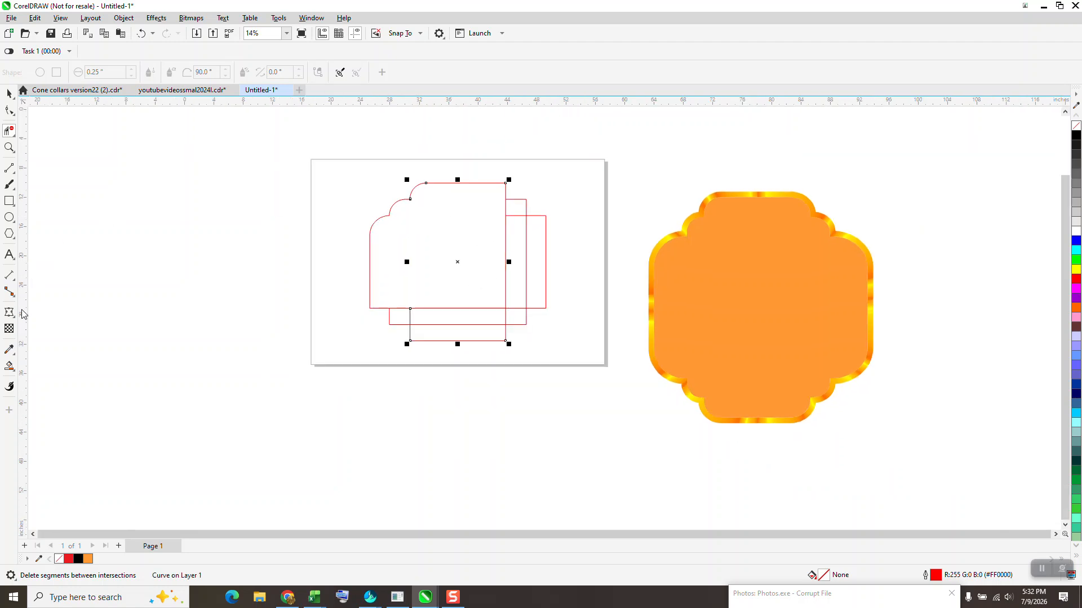
pyautogui.click(9, 366)
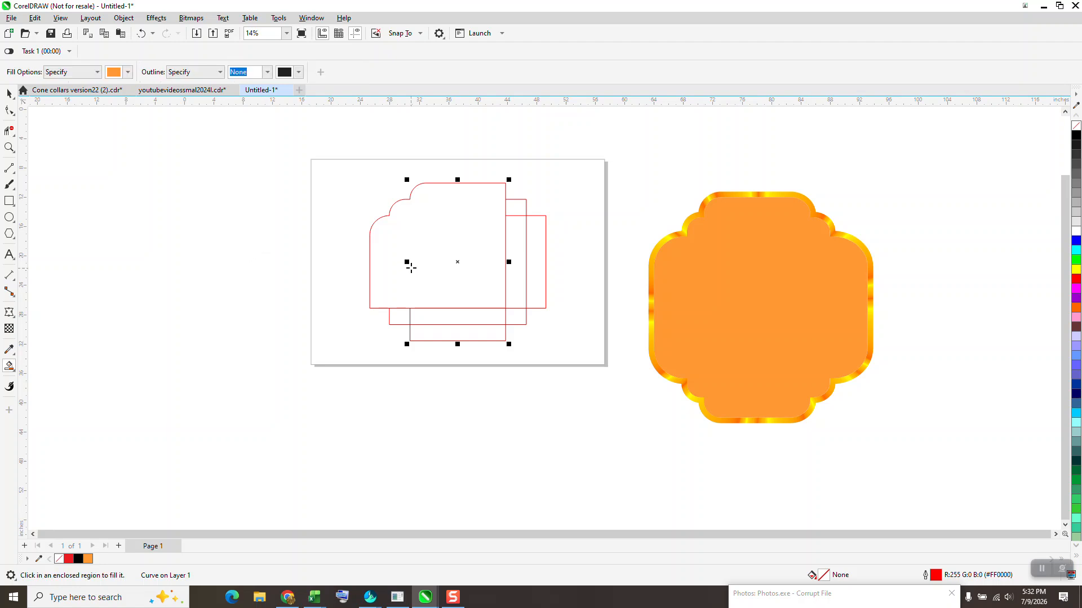
pyautogui.click(411, 268)
pyautogui.click(9, 93)
pyautogui.moveTo(438, 207); pyautogui.dragTo(206, 221)
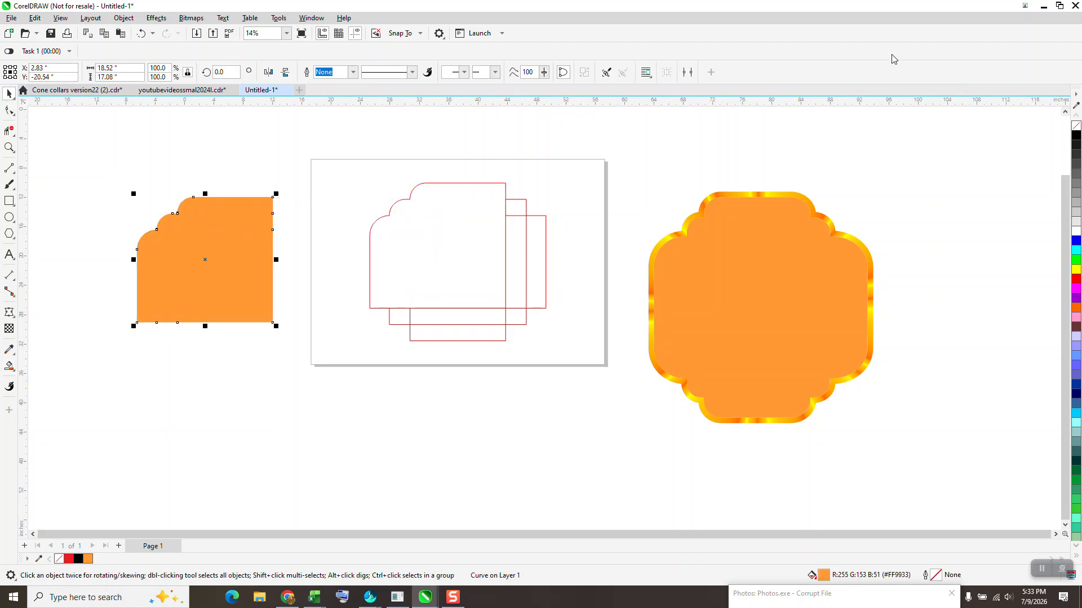
pyautogui.click(1075, 125)
pyautogui.rightClick(1076, 135)
# Step: Delete the original red rectangles and move the black scalloped quarter shape onto the page
pyautogui.moveTo(326, 140); pyautogui.dragTo(601, 352)
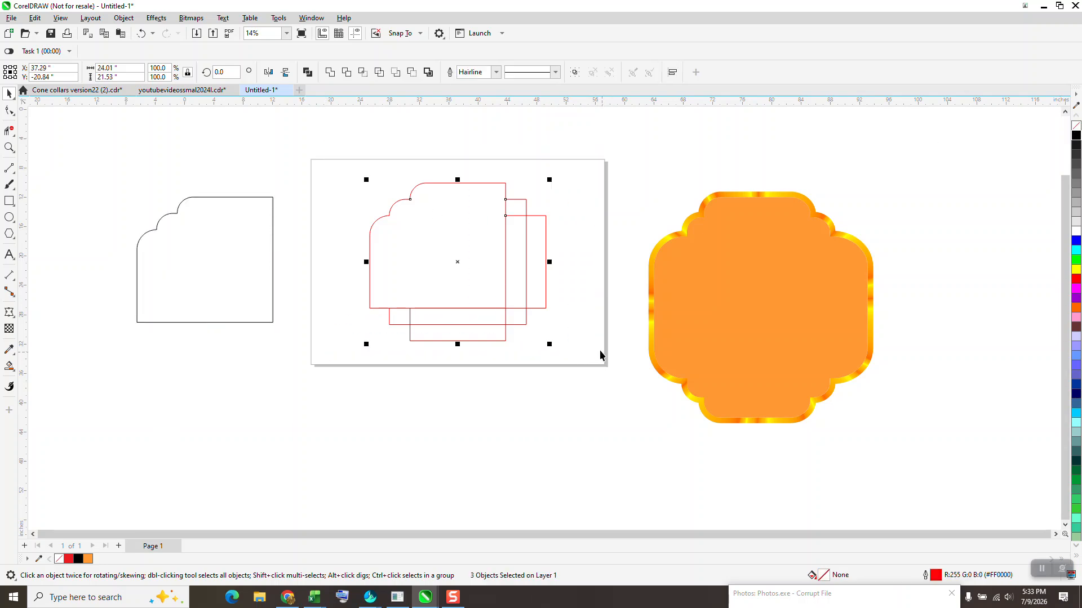
pyautogui.press('Delete')
pyautogui.moveTo(234, 263); pyautogui.dragTo(414, 253)
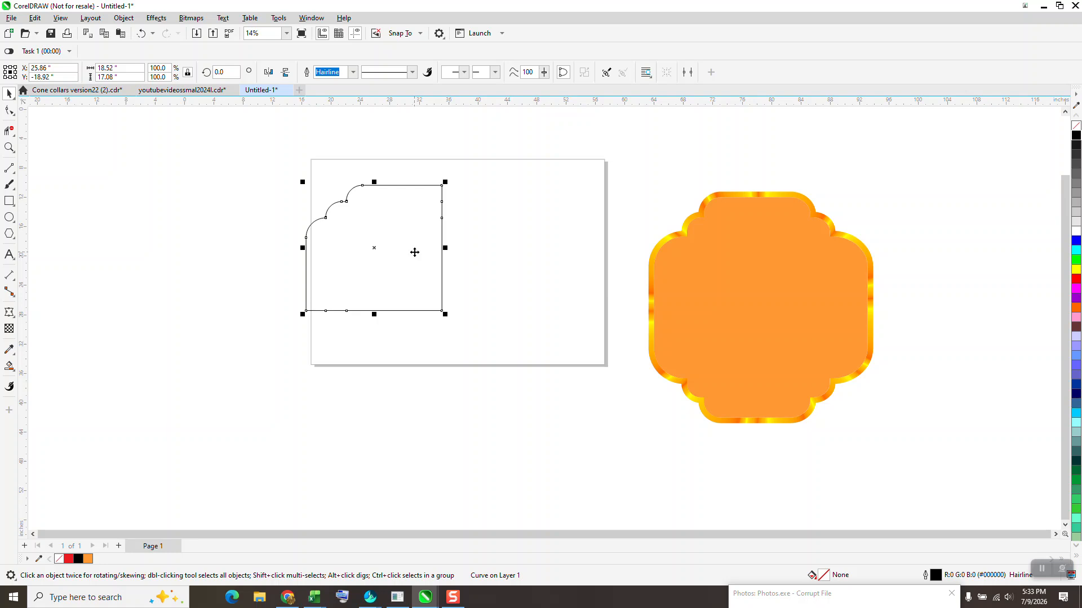
# Step: Mirror a copy of the quarter shape horizontally, overlap it to about 27.07 inches total width, and delete the inner segments
pyautogui.moveTo(303, 248); pyautogui.dragTo(466, 249)
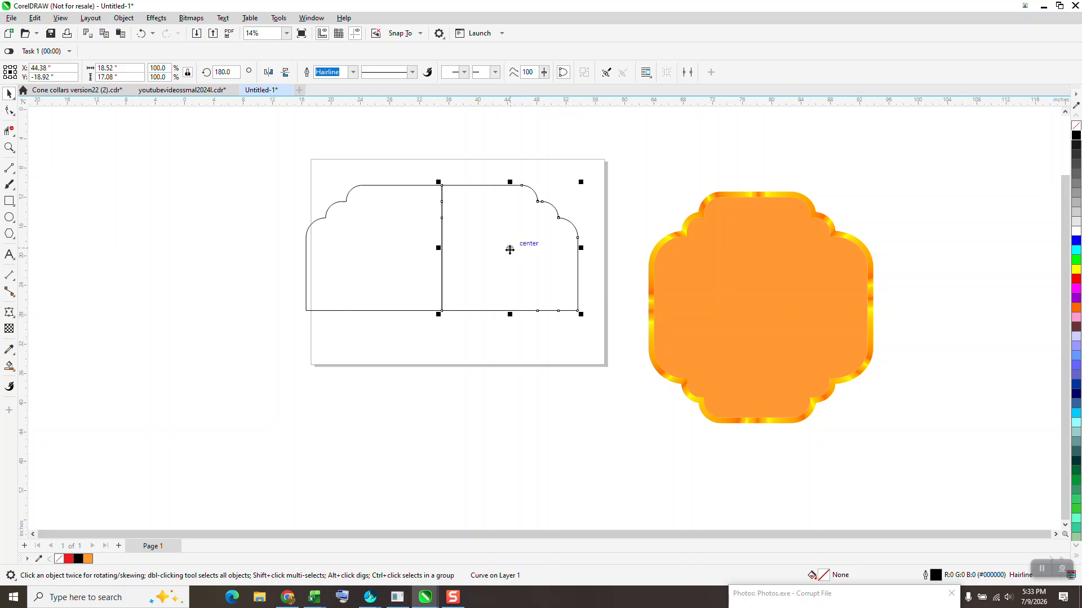
pyautogui.moveTo(510, 249); pyautogui.dragTo(436, 248)
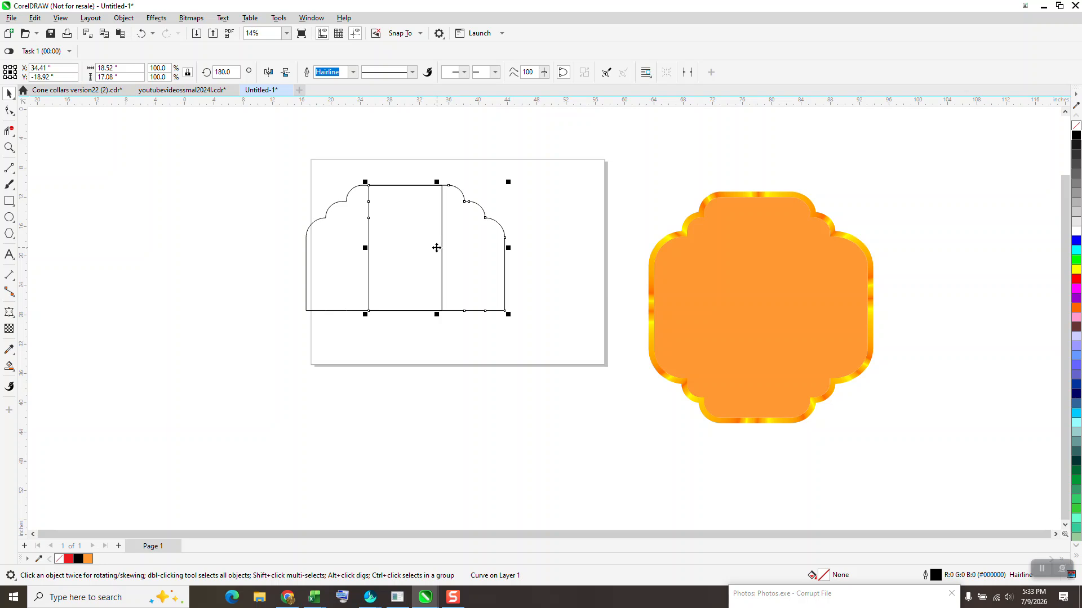
pyautogui.click(9, 131)
pyautogui.moveTo(367, 224); pyautogui.dragTo(475, 275)
# Step: Mirror a copy of the half frame downward, overlapping to about 27.72 inches total height, and delete the inner segments
pyautogui.scroll(-2, 343, 249)
pyautogui.click(10, 93)
pyautogui.moveTo(259, 163); pyautogui.dragTo(509, 330)
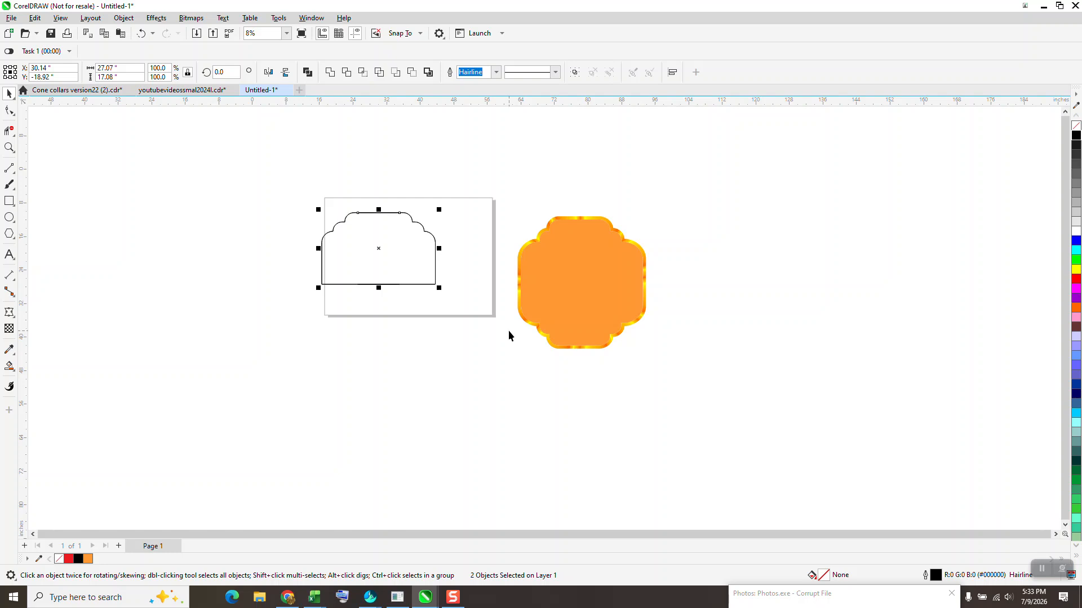
pyautogui.moveTo(379, 209); pyautogui.dragTo(380, 302)
pyautogui.click(10, 133)
pyautogui.moveTo(374, 236); pyautogui.dragTo(383, 295)
pyautogui.moveTo(345, 249); pyautogui.dragTo(407, 298)
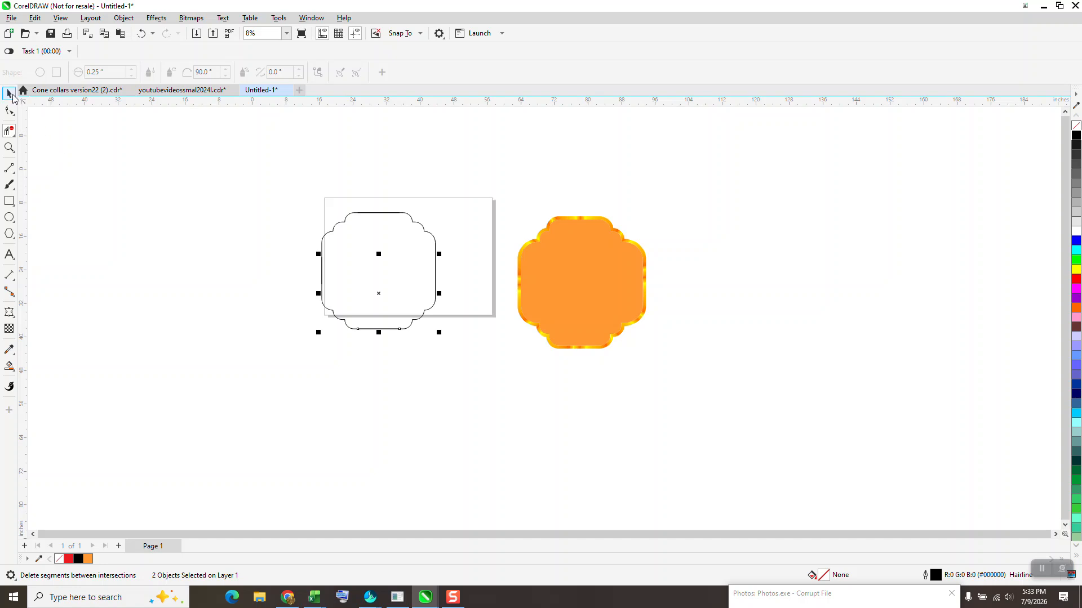
# Step: Create a single shape from the full frame's interior with Smart Fill, placed left of the page with no fill and a black outline
pyautogui.click(9, 367)
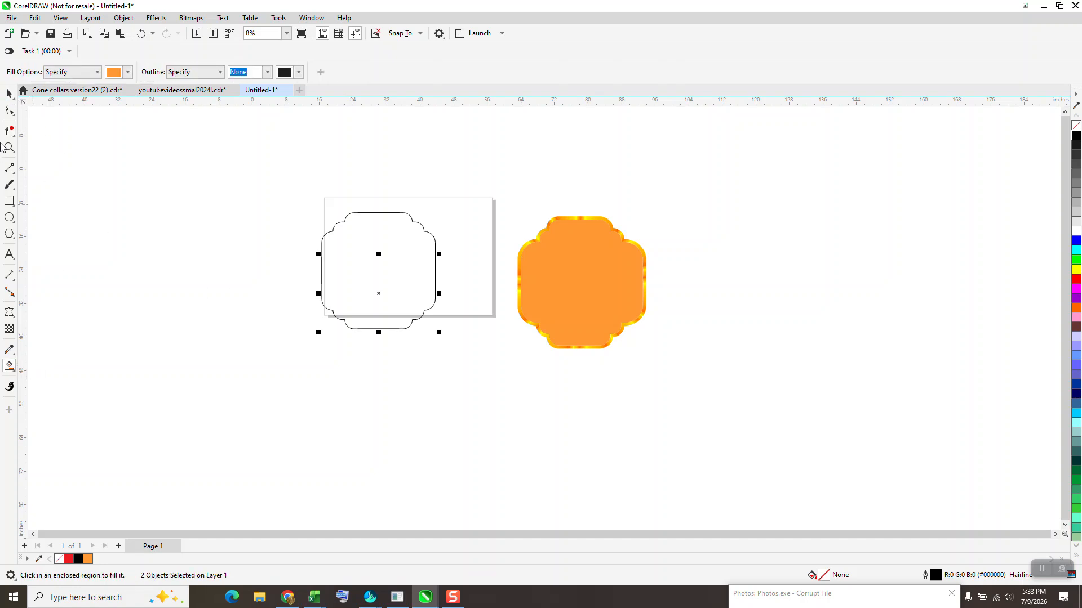
pyautogui.click(9, 94)
pyautogui.moveTo(273, 162); pyautogui.dragTo(436, 342)
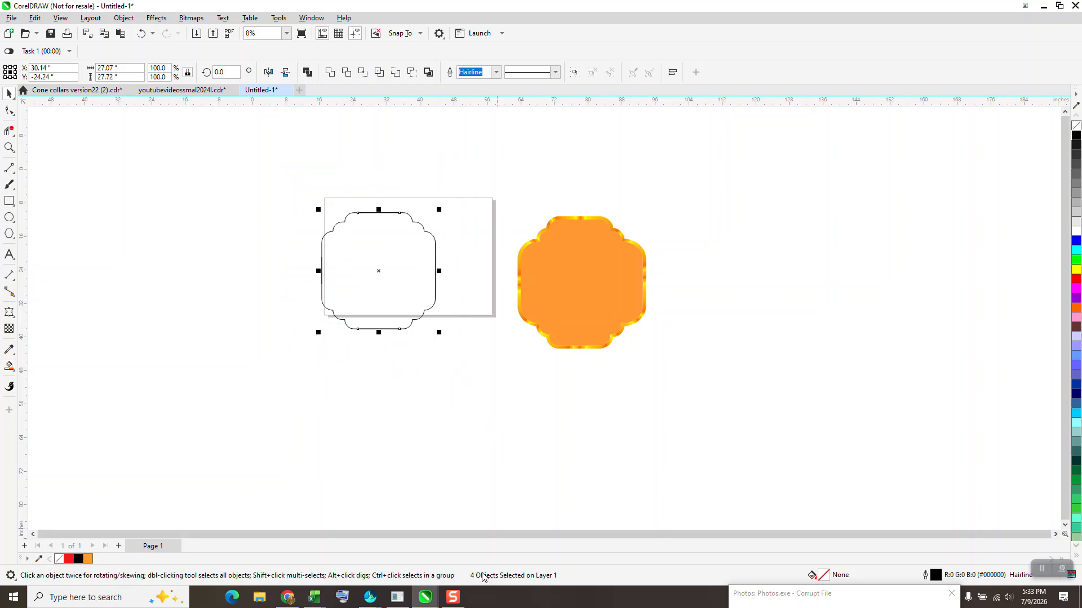
pyautogui.click(9, 367)
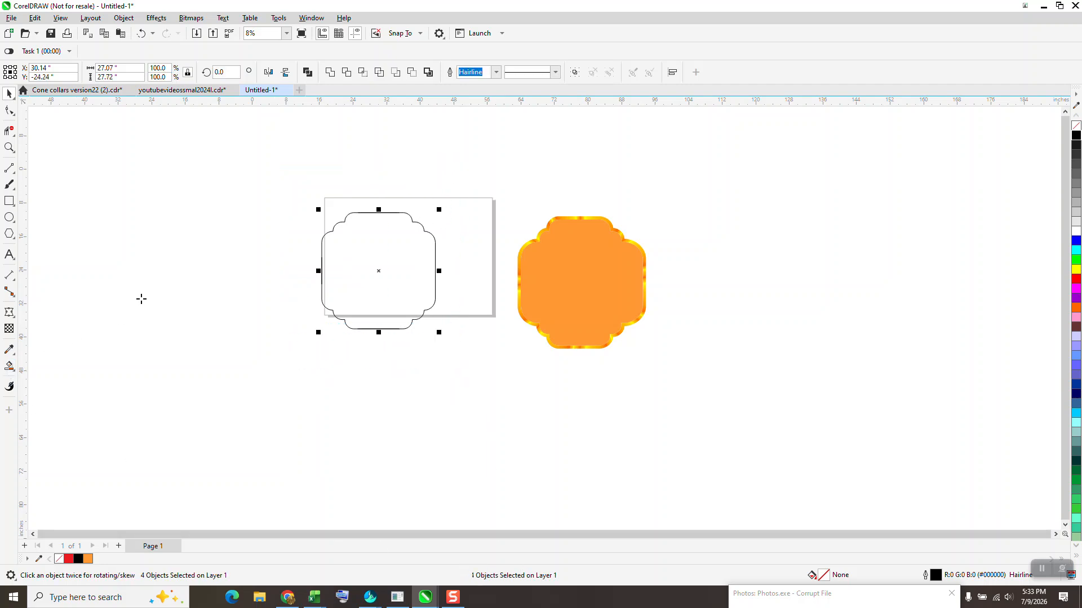
pyautogui.click(394, 262)
pyautogui.click(10, 94)
pyautogui.moveTo(344, 267); pyautogui.dragTo(124, 243)
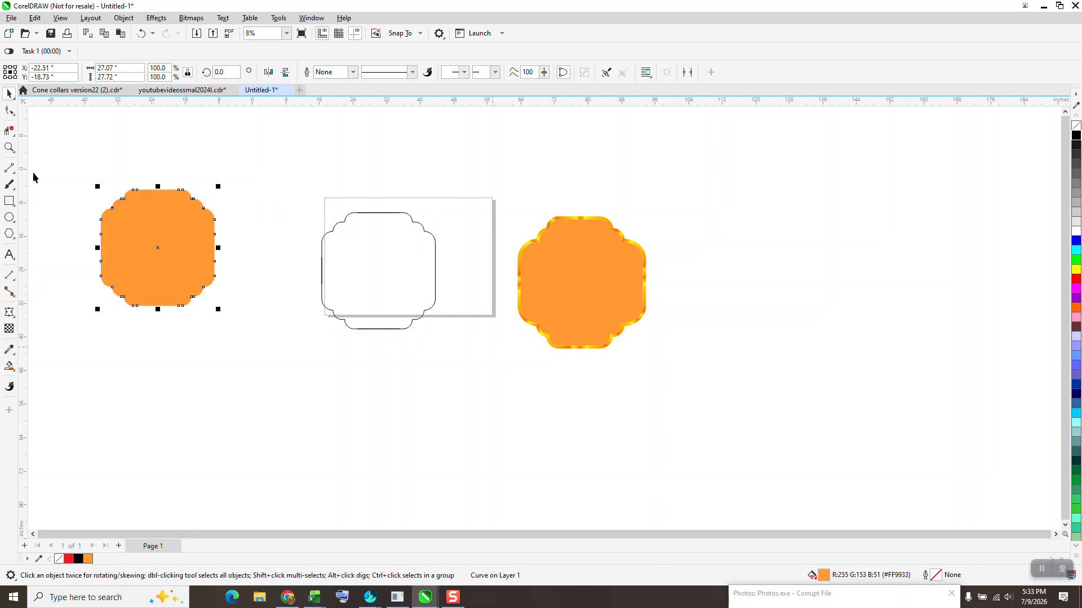
pyautogui.click(1076, 125)
pyautogui.rightClick(1076, 135)
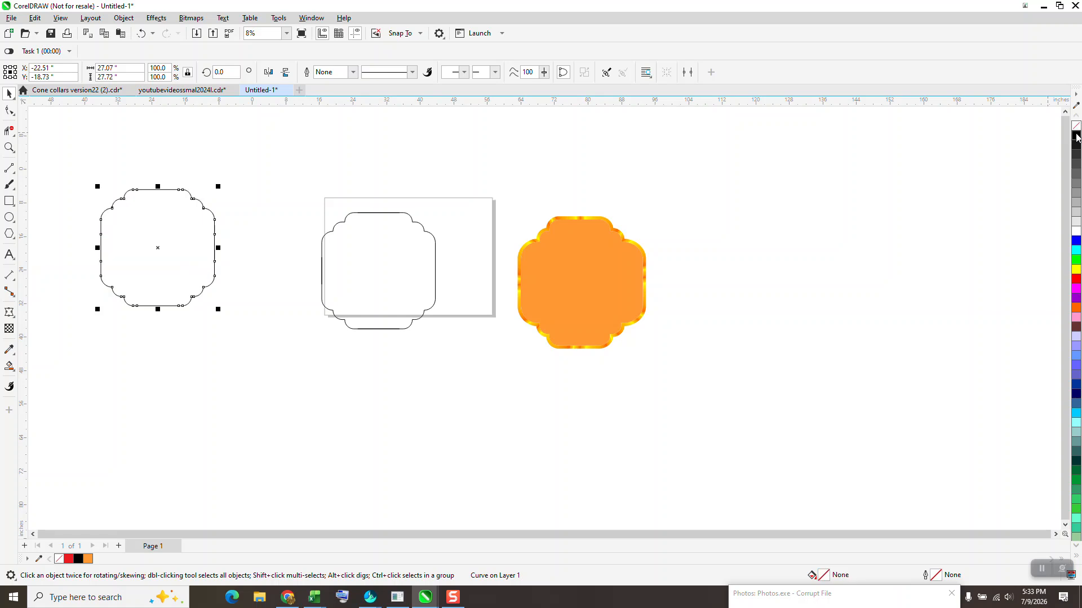
# Step: Delete the original frame pieces and centre the new single-curve frame on the page
pyautogui.moveTo(308, 189); pyautogui.dragTo(339, 258)
pyautogui.moveTo(475, 353); pyautogui.dragTo(475, 354)
pyautogui.press('Delete')
pyautogui.moveTo(213, 261); pyautogui.dragTo(442, 265)
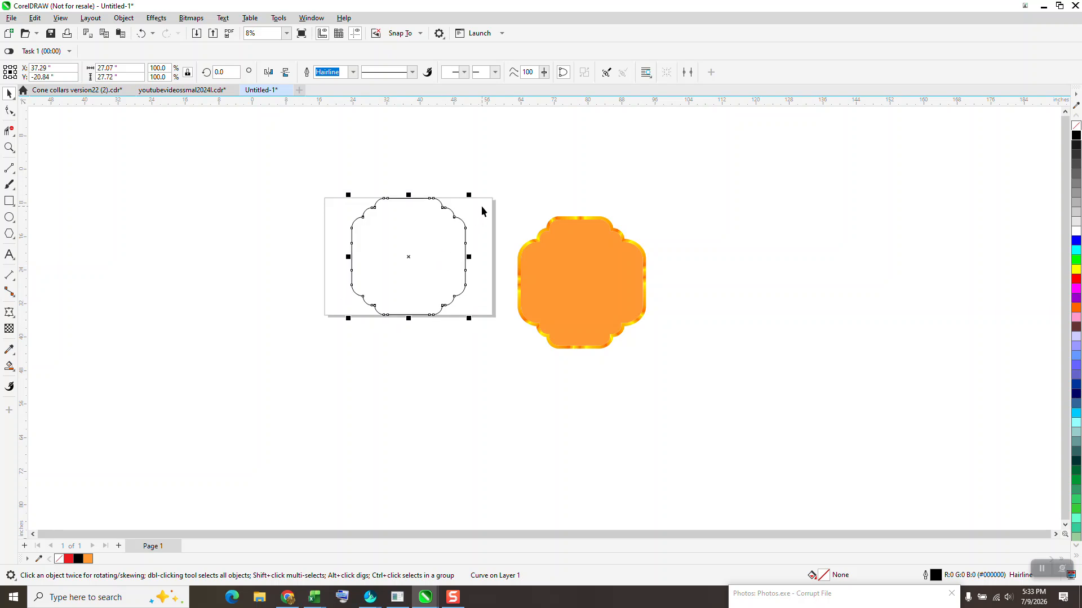
# Step: Scale the frame down proportionally about its centre to about 18.48 by 18.92 inches
pyautogui.moveTo(470, 194)
pyautogui.mouseDown()
pyautogui.moveTo(464, 203)
pyautogui.moveTo(477, 211)
pyautogui.mouseUp()
pyautogui.click(9, 148)
pyautogui.moveTo(299, 181)
pyautogui.mouseDown()
pyautogui.moveTo(516, 302)
pyautogui.moveTo(547, 355)
pyautogui.mouseUp()
pyautogui.click(9, 93)
pyautogui.click(9, 93)
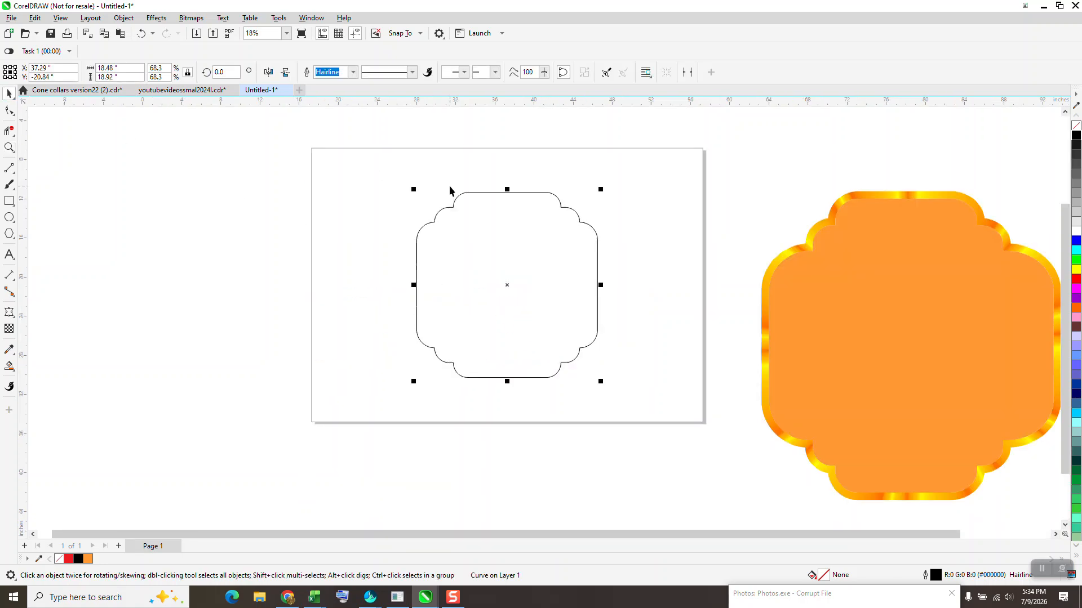
# Step: Set the frame's outline width to 55 pt
pyautogui.click(352, 73)
pyautogui.click(336, 205)
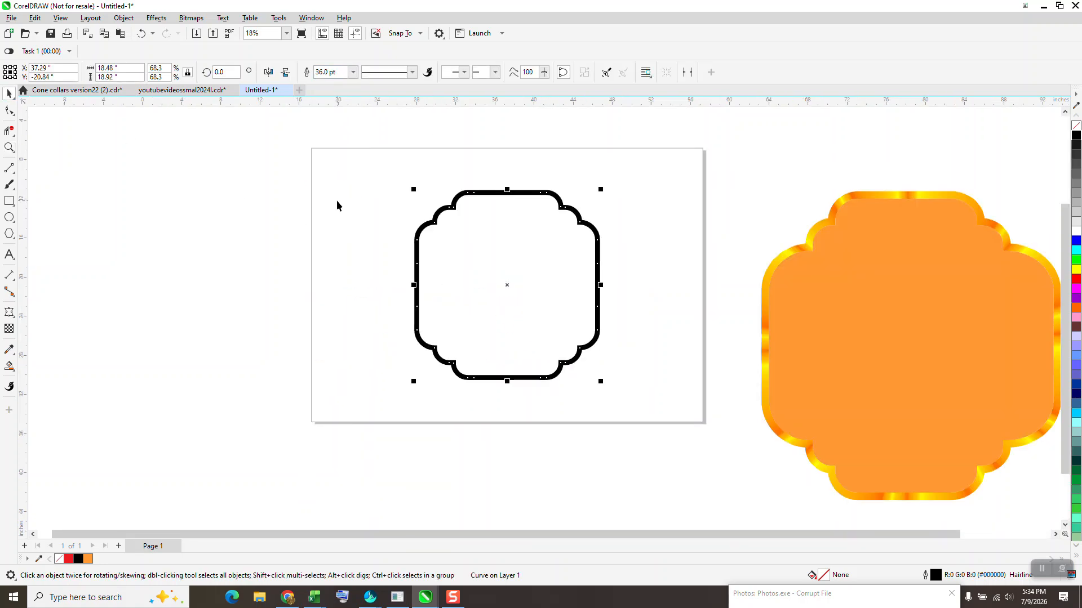
pyautogui.doubleClick(327, 72)
pyautogui.write('55')
pyautogui.press('Return')
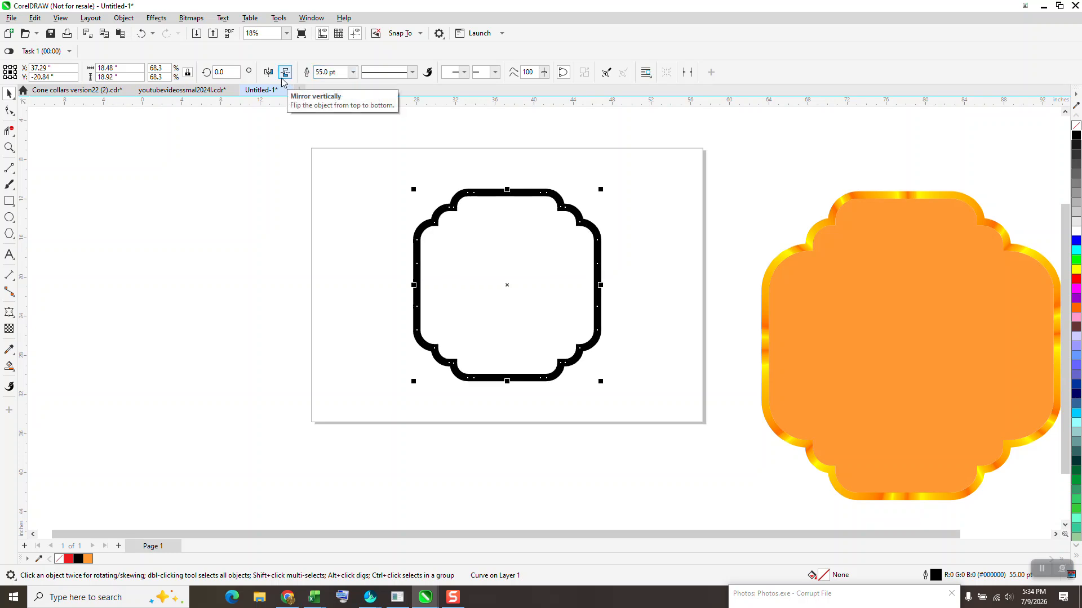
# Step: Convert the frame's thick outline to an object and give it no fill with a thin black outline
pyautogui.click(125, 19)
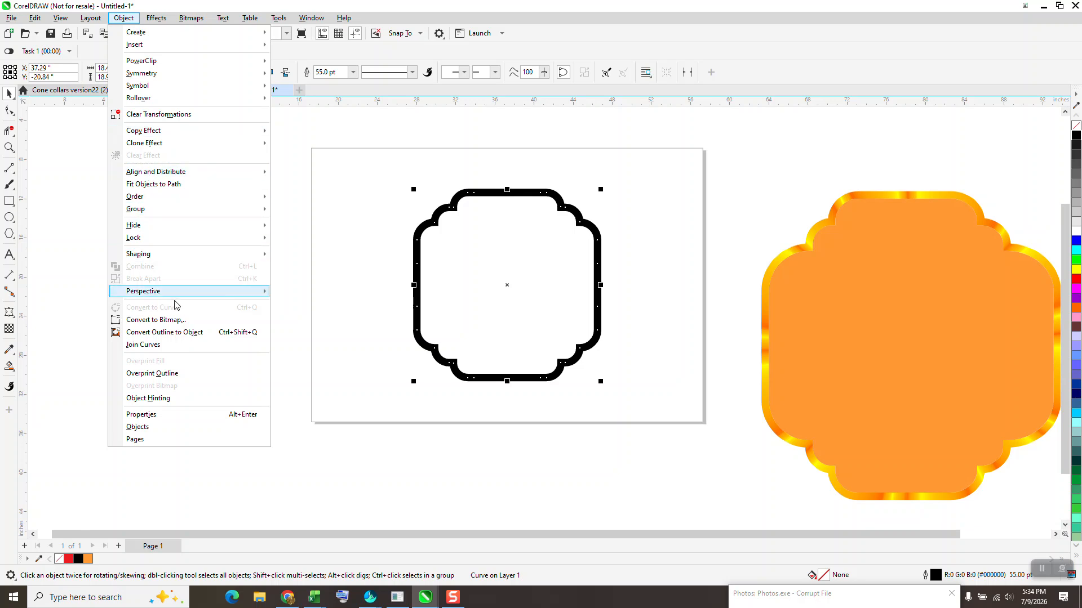
pyautogui.click(184, 333)
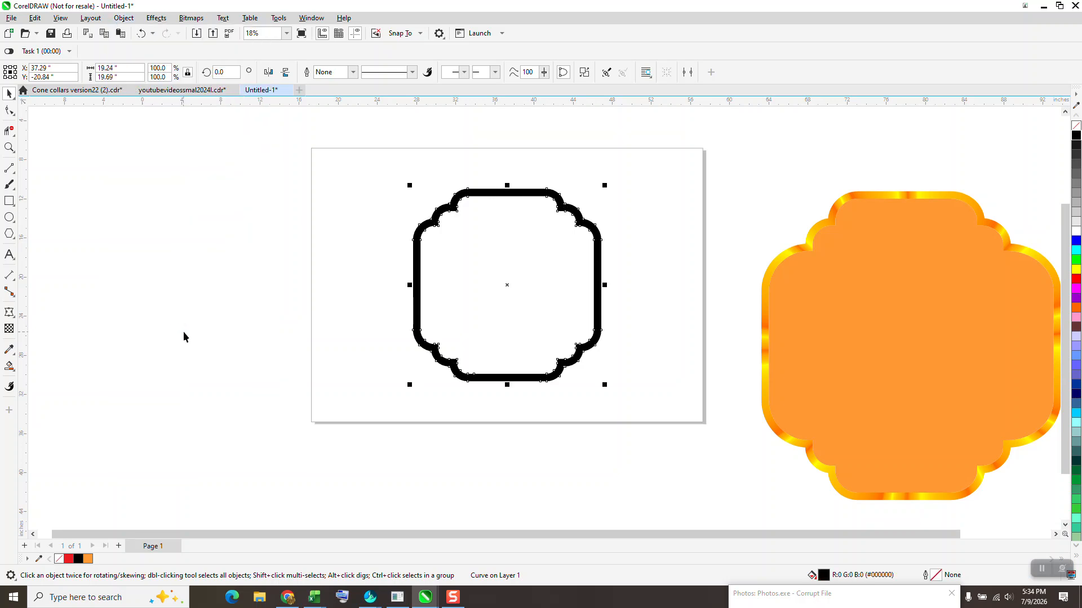
pyautogui.click(1075, 128)
pyautogui.rightClick(1076, 139)
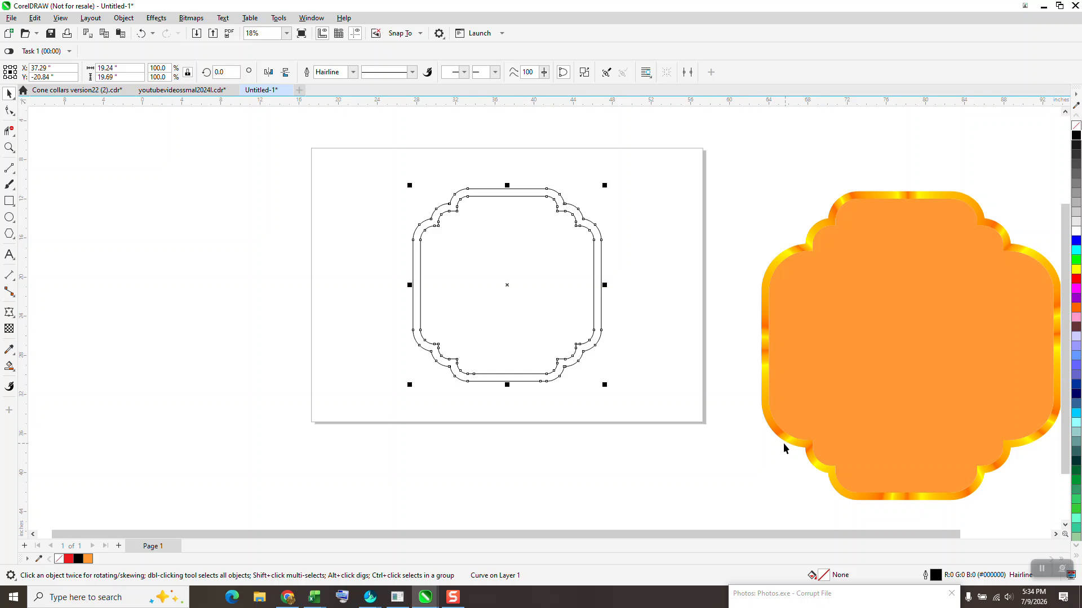
# Step: Smart Fill the band between the frame's two contours with orange (#FF9933) and remove the outlines from both border pieces
pyautogui.click(15, 371)
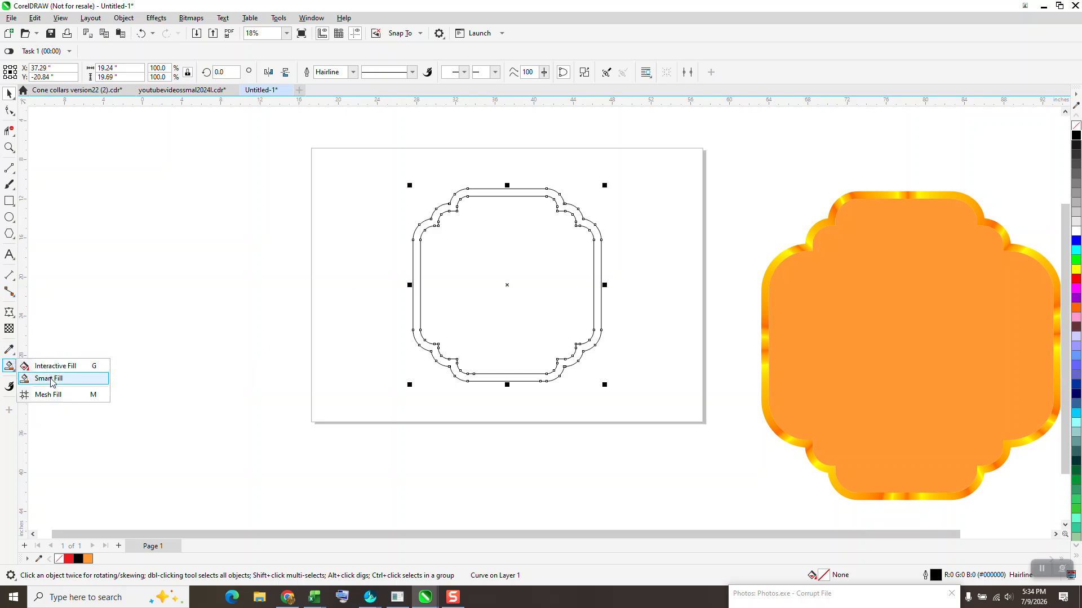
pyautogui.click(49, 378)
pyautogui.click(428, 224)
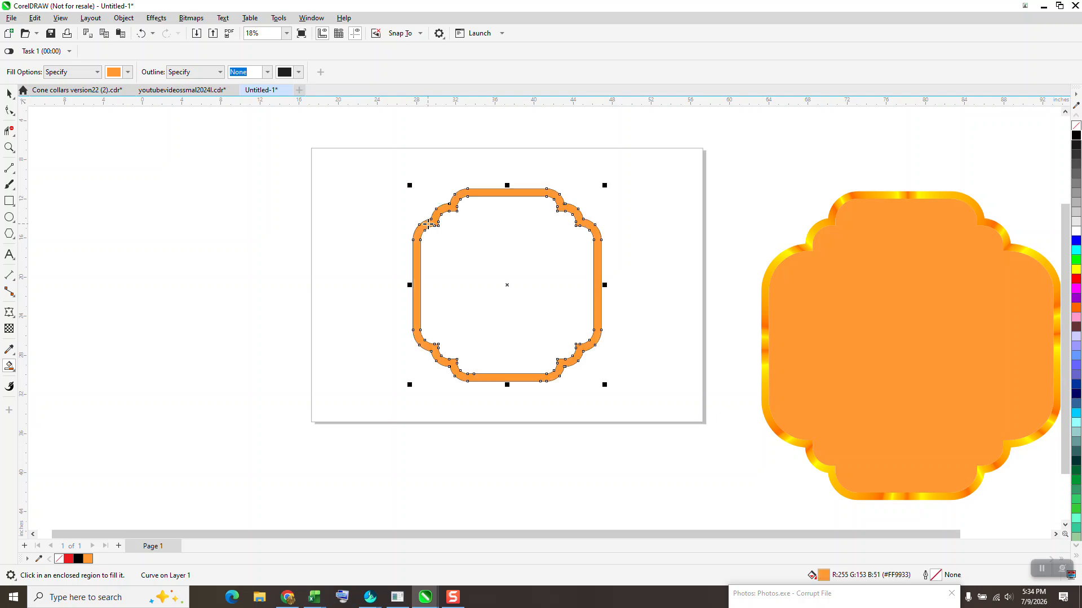
pyautogui.click(9, 93)
pyautogui.moveTo(388, 164); pyautogui.dragTo(619, 395)
pyautogui.rightClick(1077, 129)
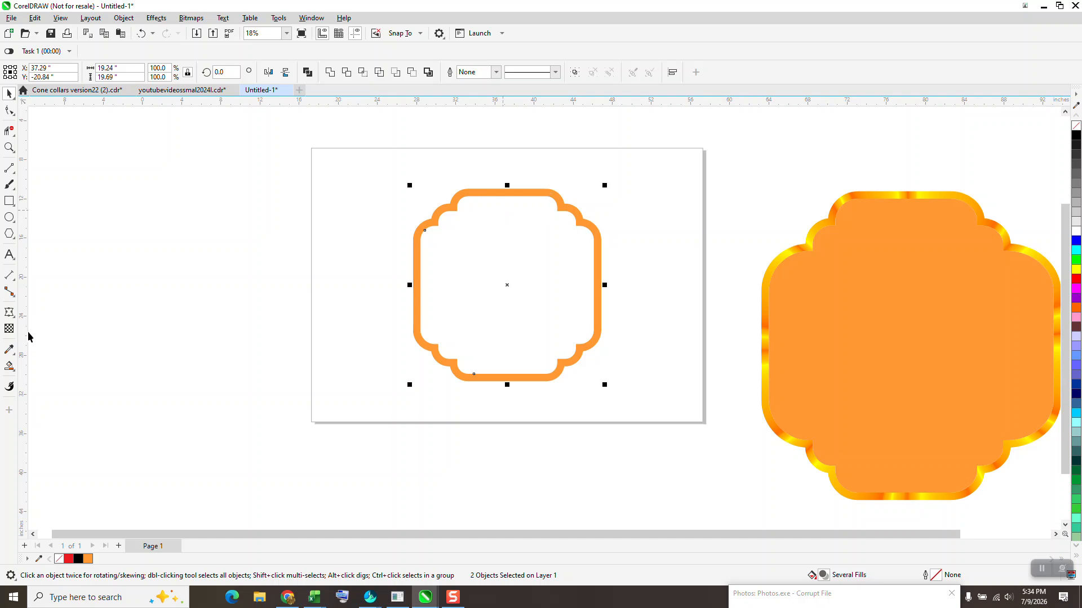
pyautogui.click(11, 367)
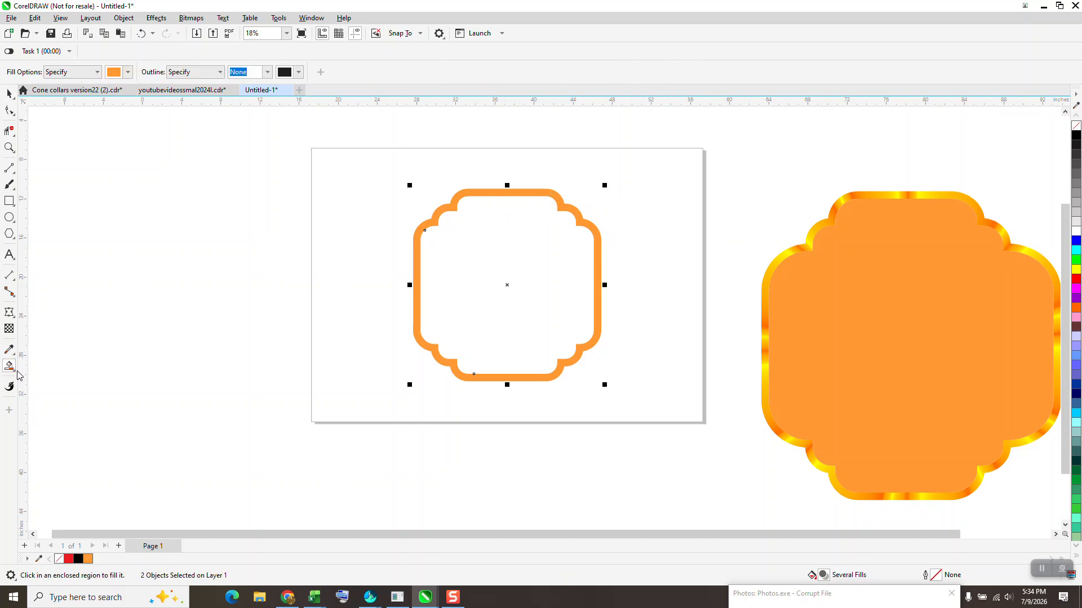
pyautogui.click(14, 372)
pyautogui.click(40, 367)
pyautogui.moveTo(425, 350); pyautogui.dragTo(502, 322)
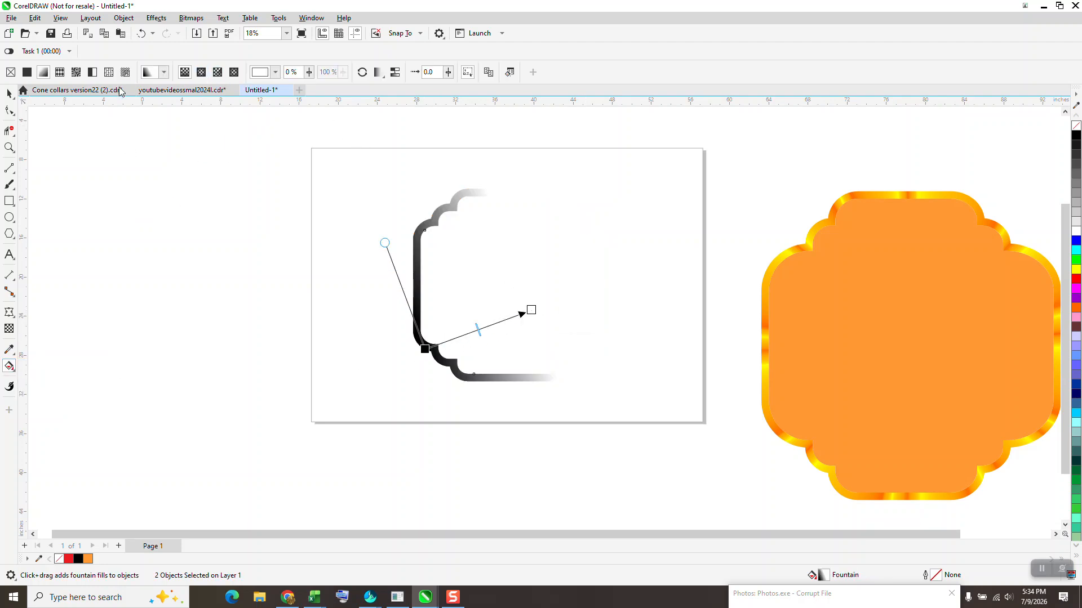
pyautogui.click(141, 34)
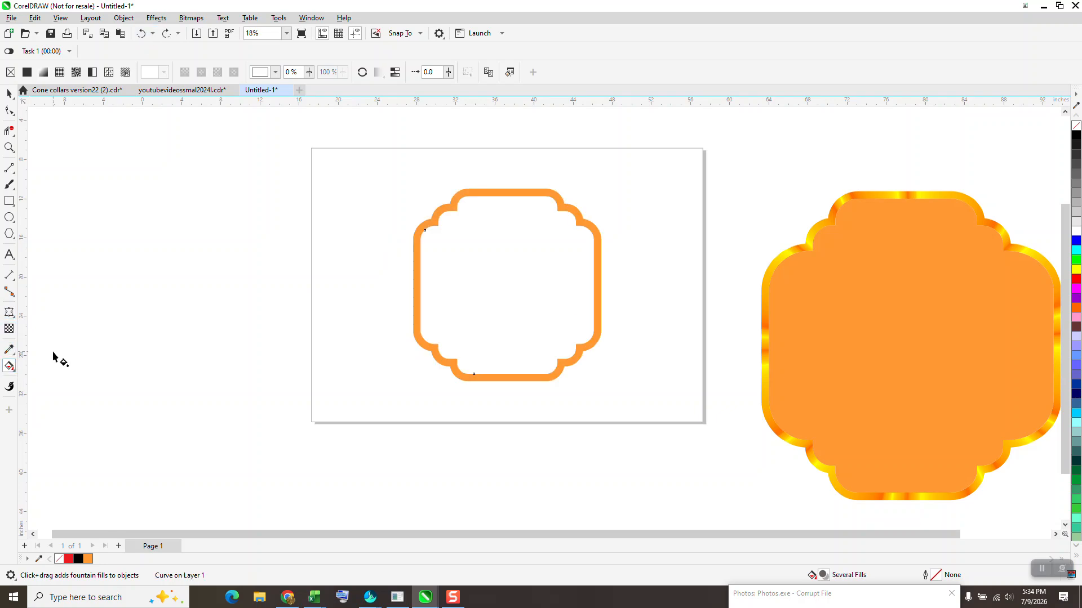
# Step: Apply a black-and-white fountain fill to both border pieces and change it to elliptical
pyautogui.moveTo(420, 336); pyautogui.dragTo(523, 309)
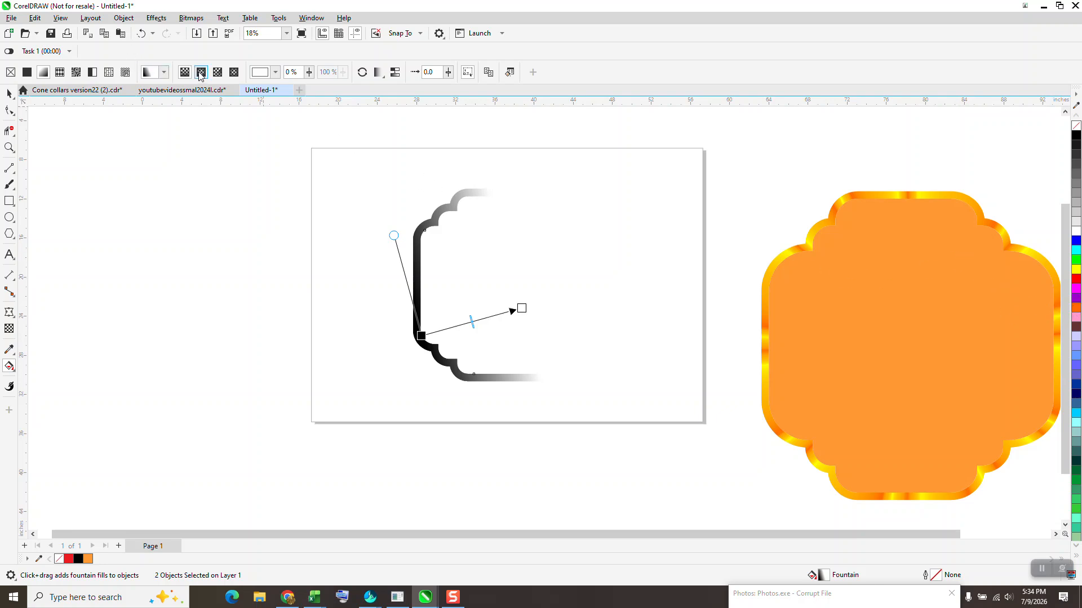
pyautogui.click(200, 72)
pyautogui.moveTo(471, 317); pyautogui.dragTo(547, 361)
# Step: Separate the orange border from the black one, delete the black border and centre the orange one on the page
pyautogui.click(9, 93)
pyautogui.click(169, 128)
pyautogui.moveTo(486, 191); pyautogui.dragTo(184, 197)
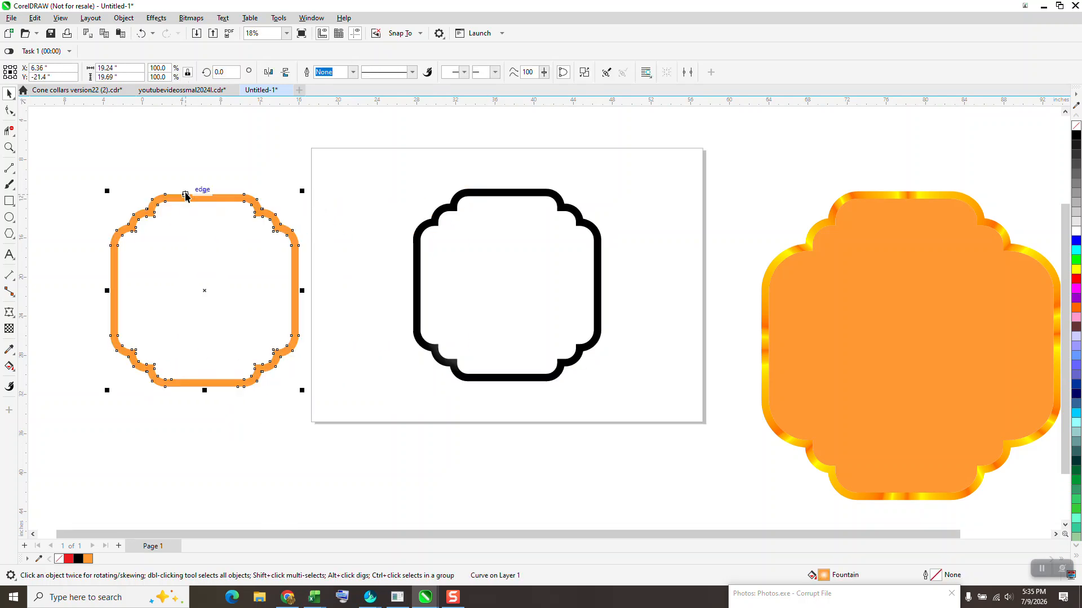
pyautogui.click(529, 199)
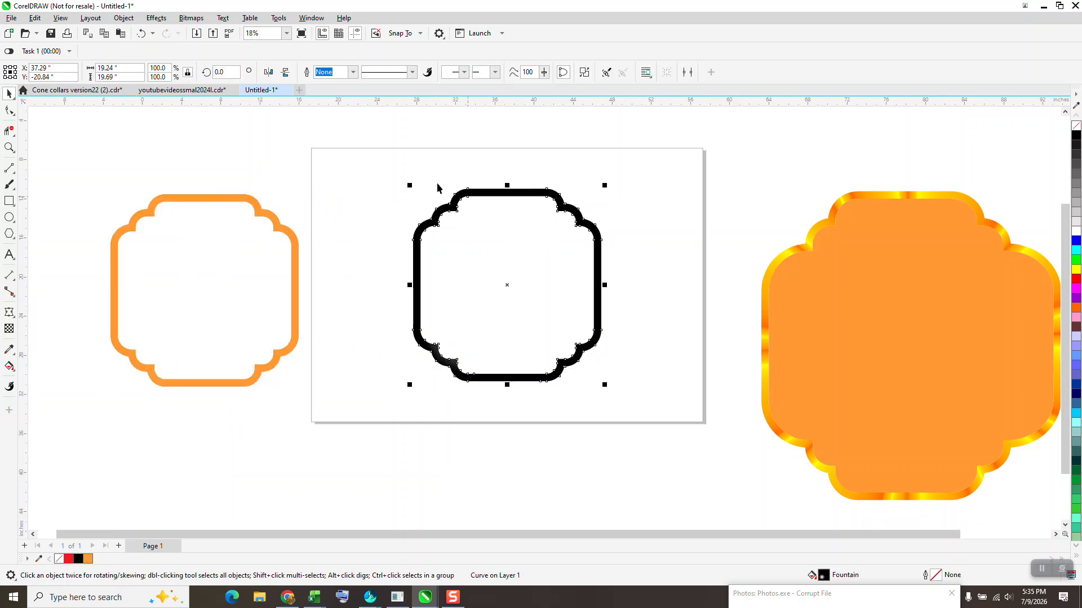
pyautogui.press('Delete')
pyautogui.click(294, 232)
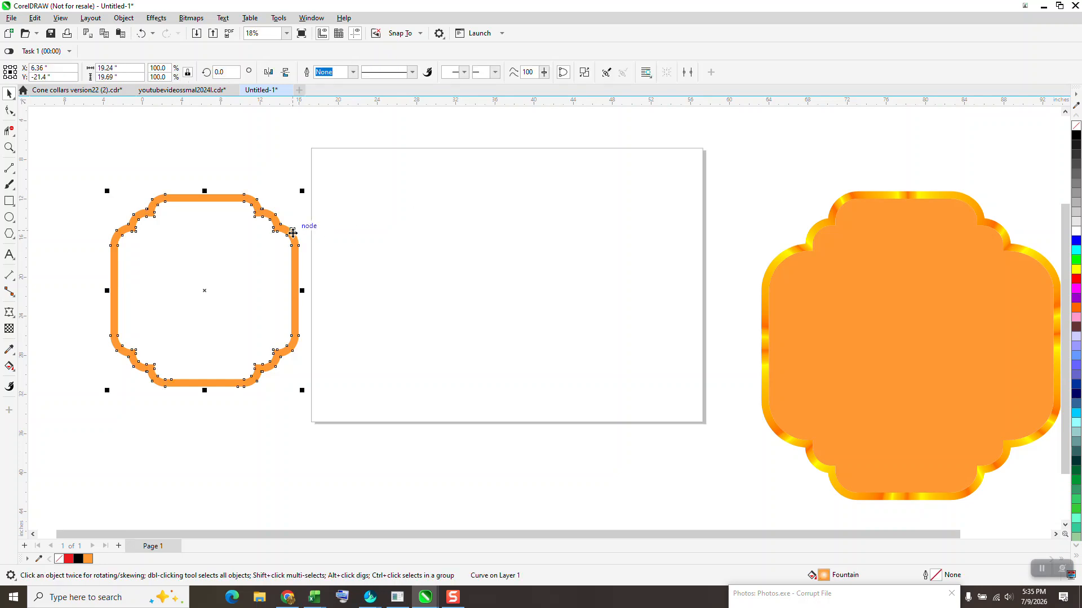
pyautogui.press('p')
# Step: Give the border the yellow-and-orange ray preset fountain fill and deselect it
pyautogui.click(11, 368)
pyautogui.click(48, 366)
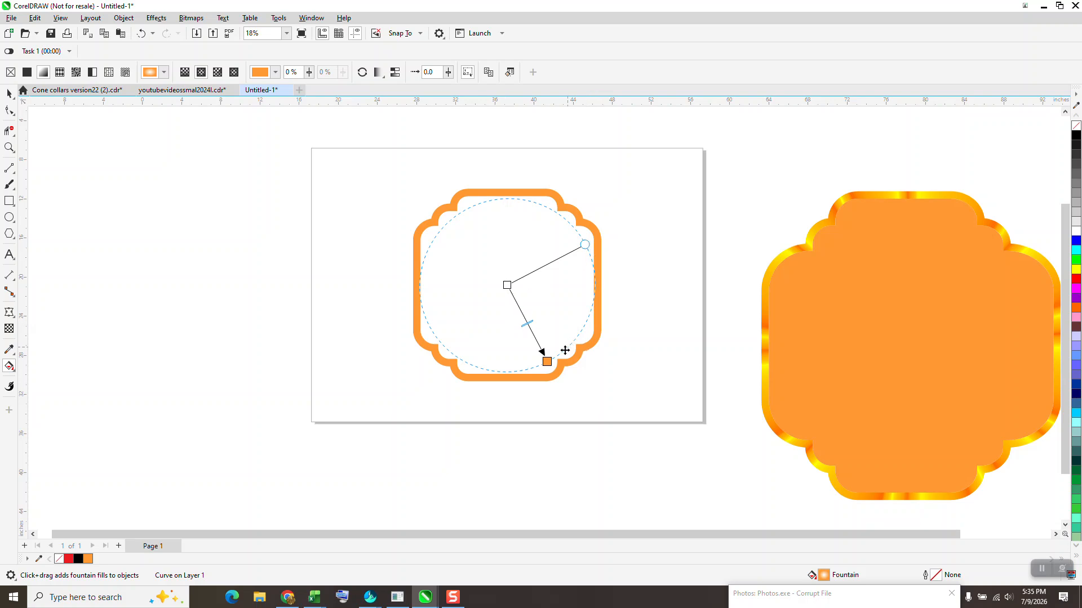
pyautogui.moveTo(546, 362); pyautogui.dragTo(510, 373)
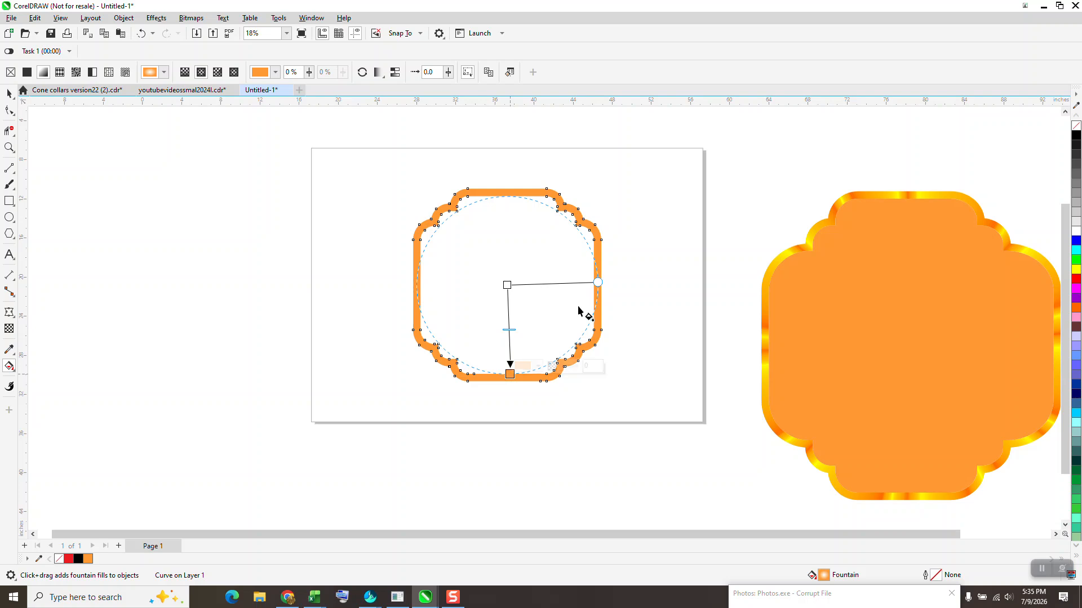
pyautogui.moveTo(605, 288)
pyautogui.mouseDown()
pyautogui.moveTo(660, 281)
pyautogui.moveTo(602, 278)
pyautogui.mouseUp()
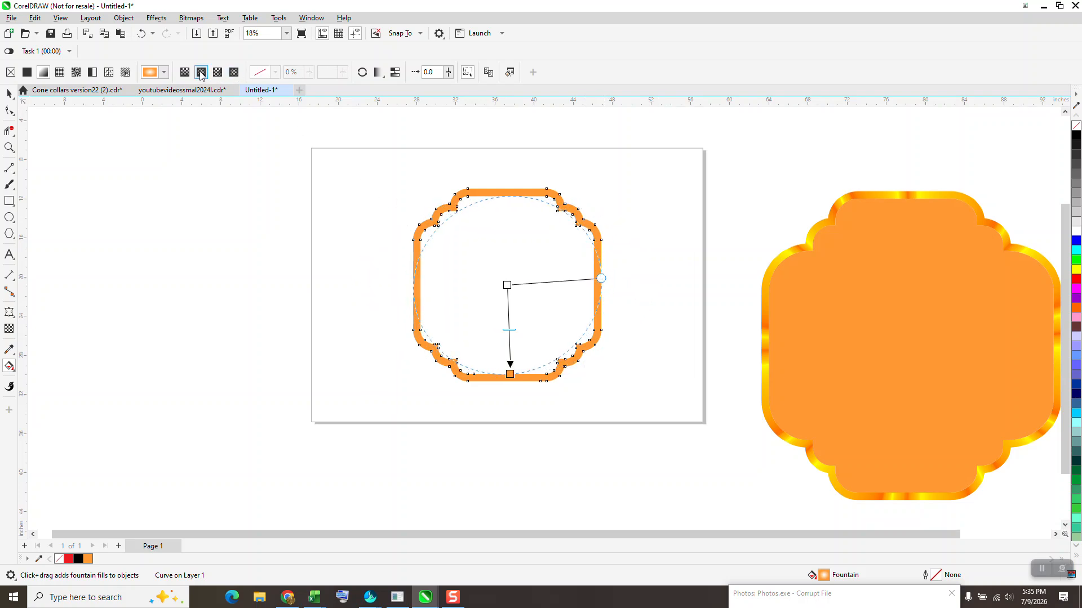
pyautogui.click(163, 72)
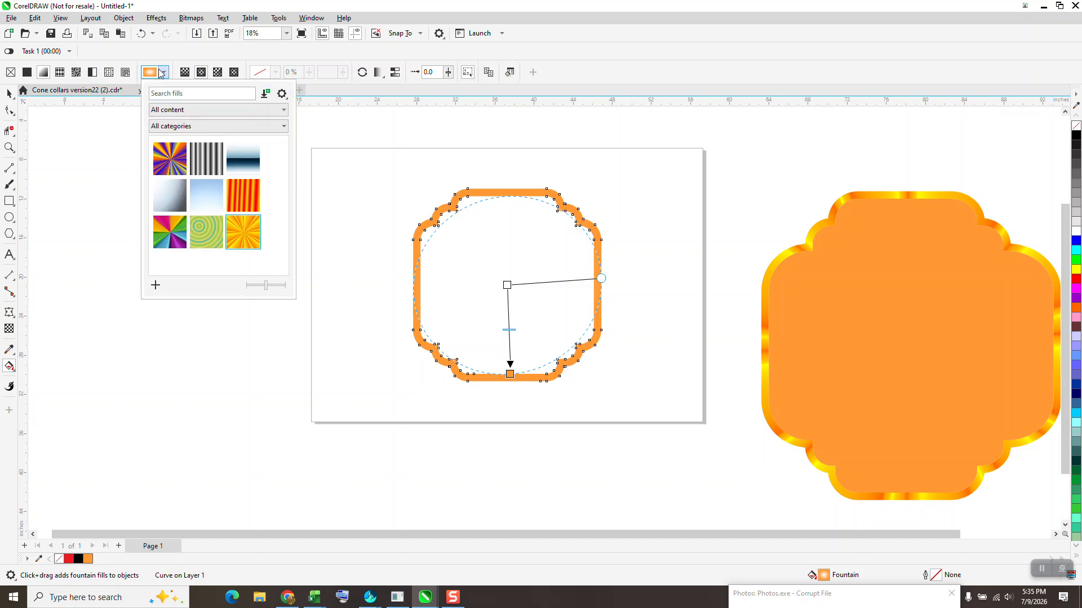
pyautogui.click(245, 232)
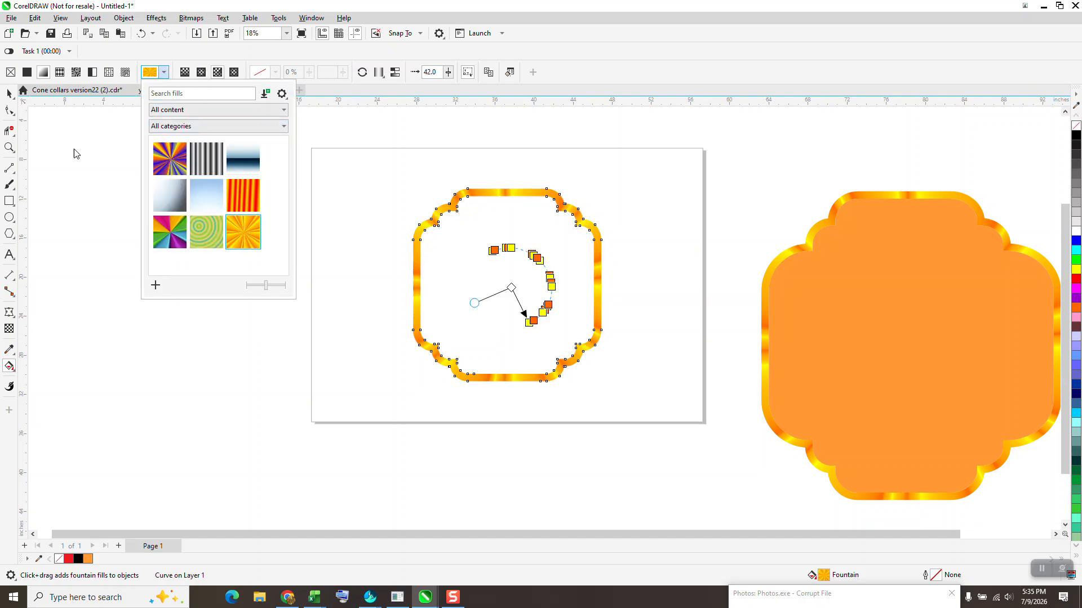
pyautogui.click(6, 93)
pyautogui.click(158, 132)
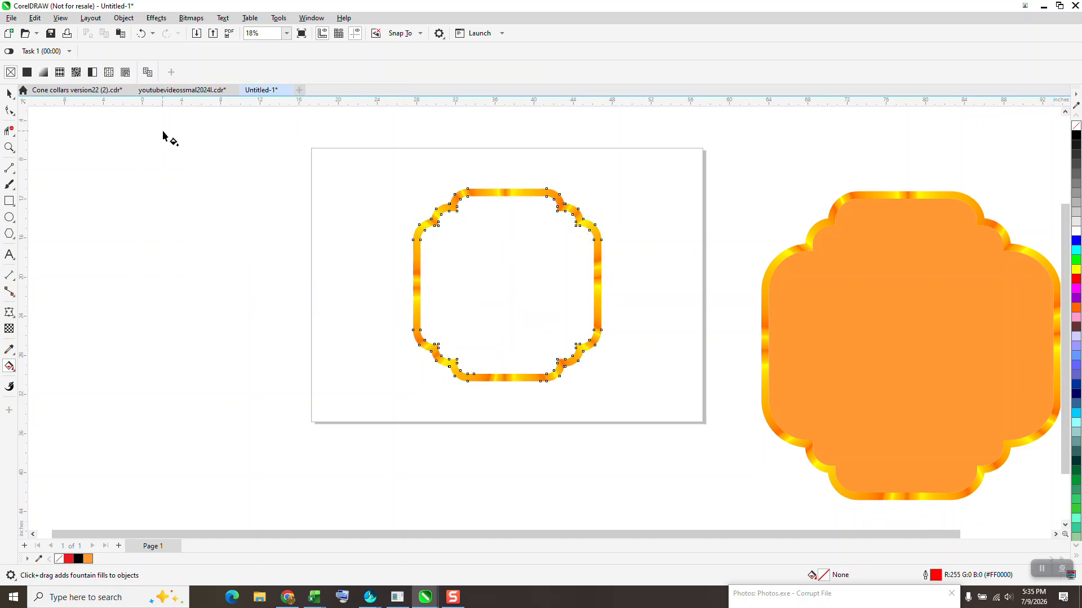
# Step: Smart Fill the empty interior of the gold border with orange (#FF9933) and no outline
pyautogui.click(9, 366)
pyautogui.click(15, 373)
pyautogui.click(37, 378)
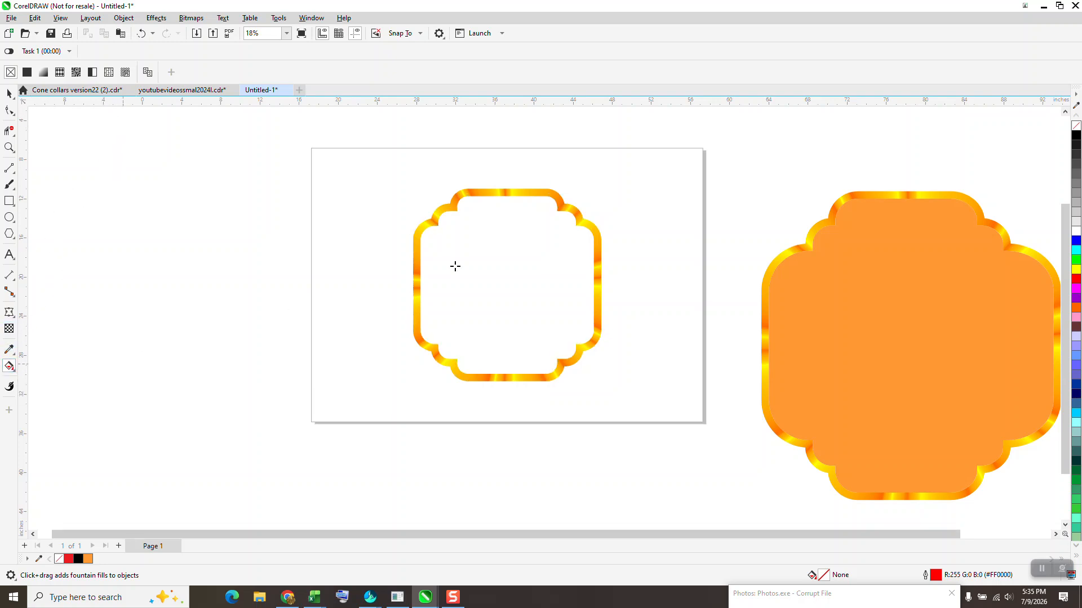
pyautogui.click(511, 253)
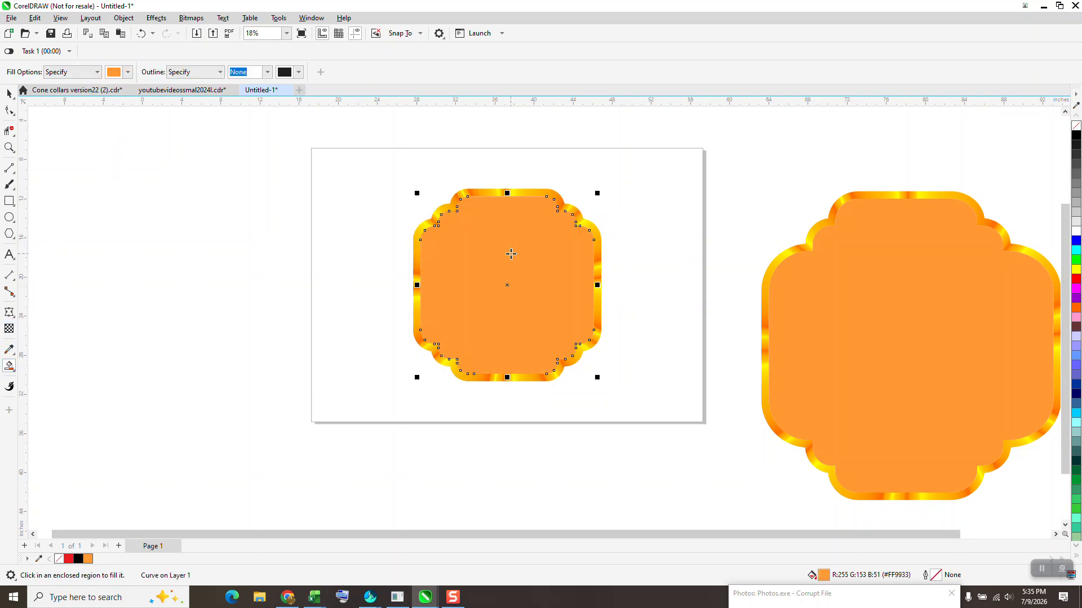
# Step: Set the orange interior's uniform transparency to 53
pyautogui.click(9, 93)
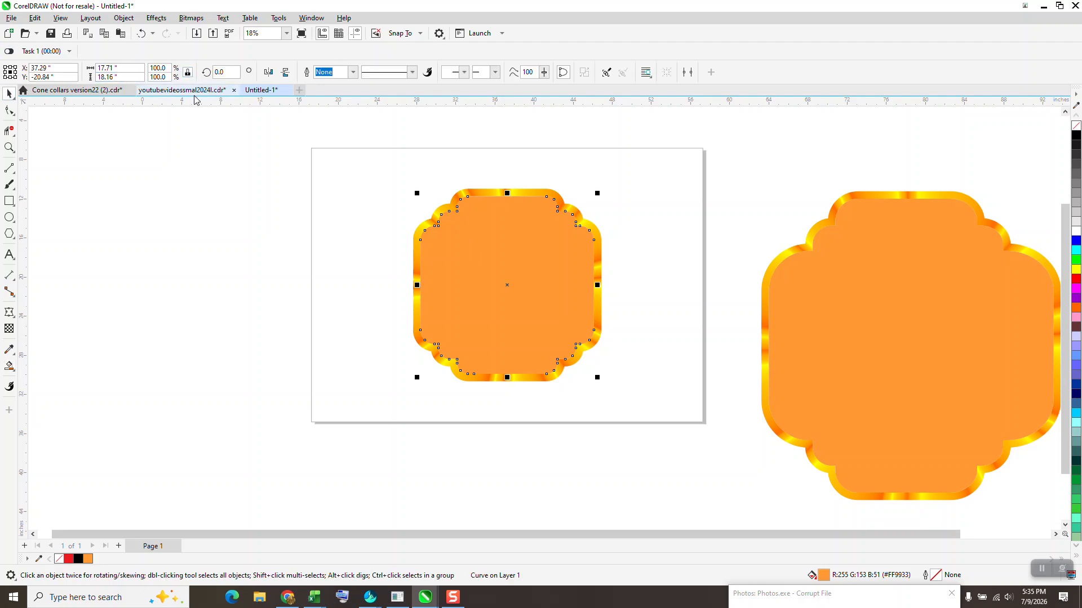
pyautogui.click(14, 317)
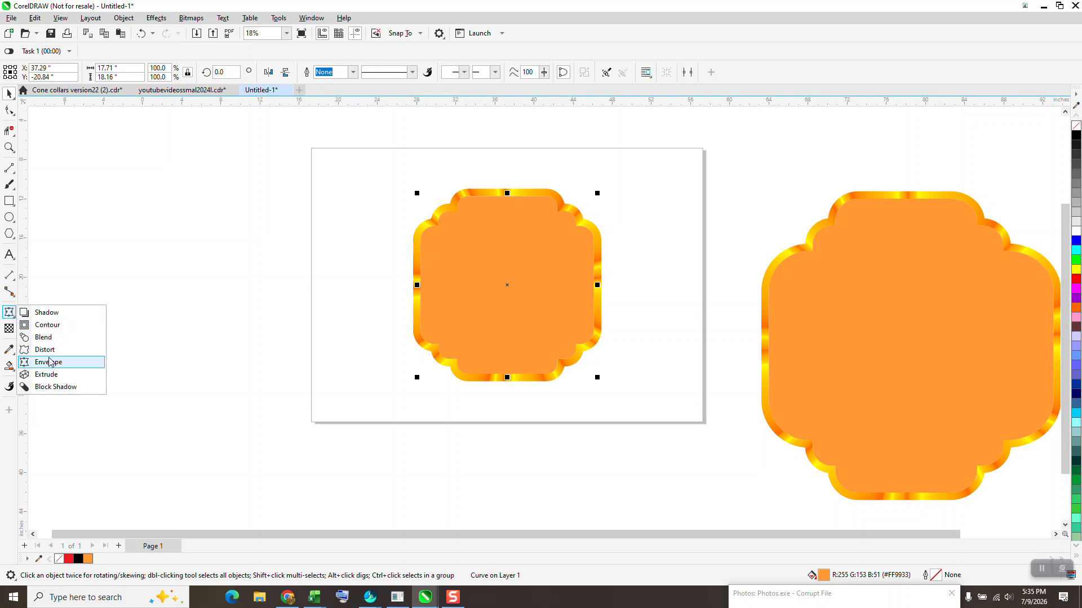
pyautogui.click(9, 328)
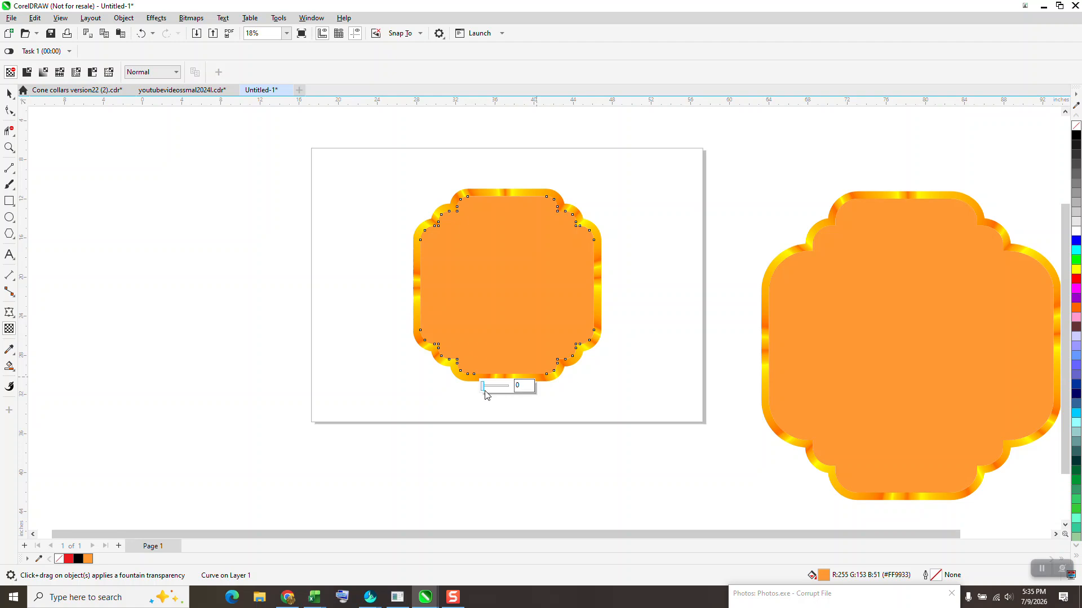
pyautogui.moveTo(483, 390); pyautogui.dragTo(498, 390)
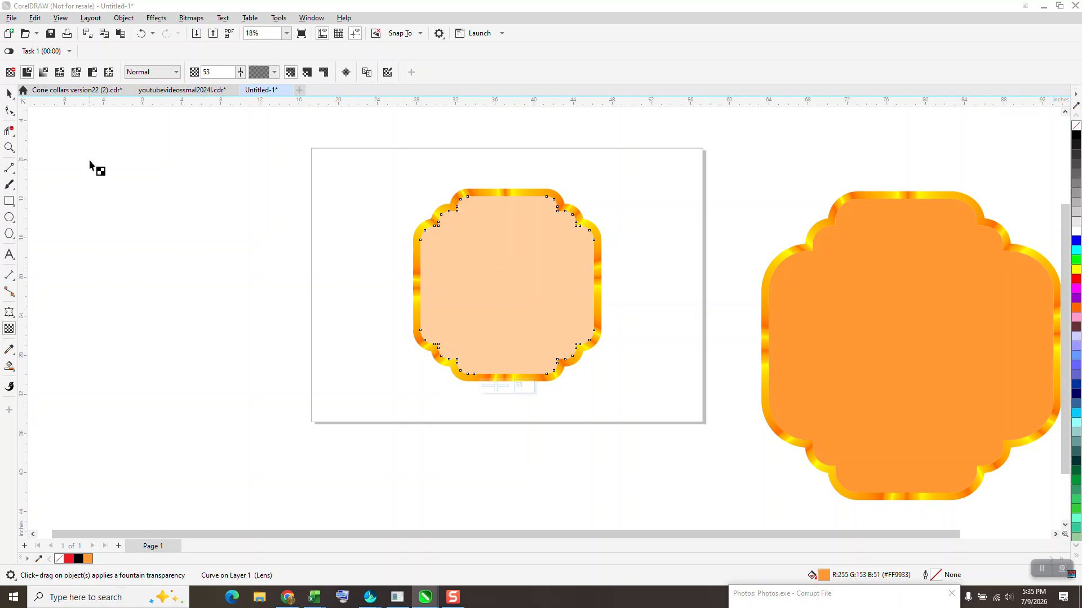
# Step: Add the artistic text "TEXT" in Arial beside the frame and enlarge it to about 435.571 pt
pyautogui.click(9, 255)
pyautogui.click(234, 313)
pyautogui.write('T')
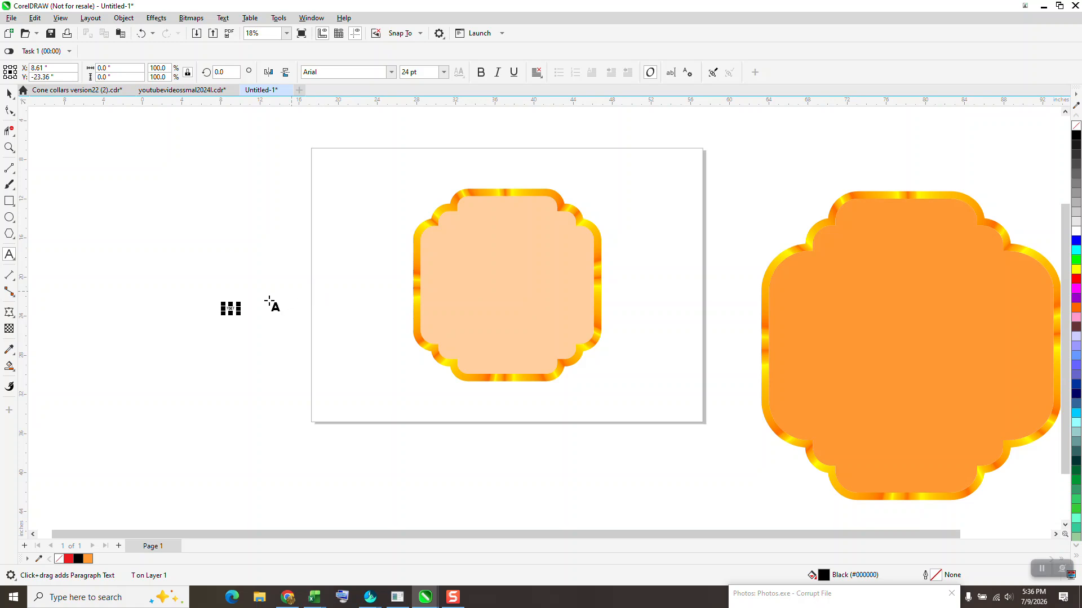
pyautogui.write('EXT')
pyautogui.moveTo(242, 304); pyautogui.dragTo(389, 203)
# Step: Centre the text "TEXT" on the page, inside the frame
pyautogui.write('P')
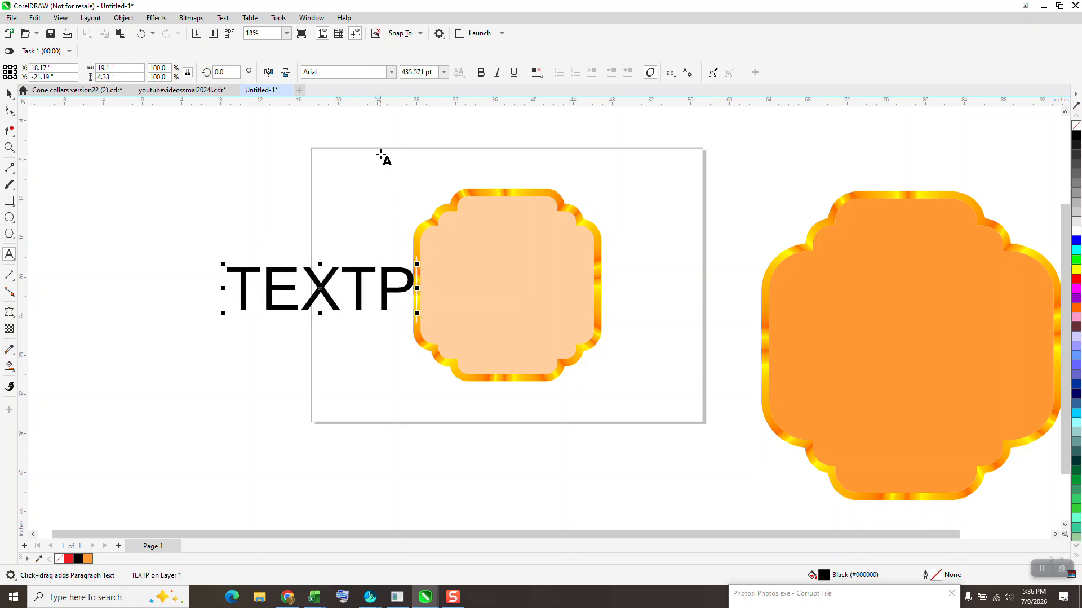
pyautogui.press('BackSpace')
pyautogui.click(9, 93)
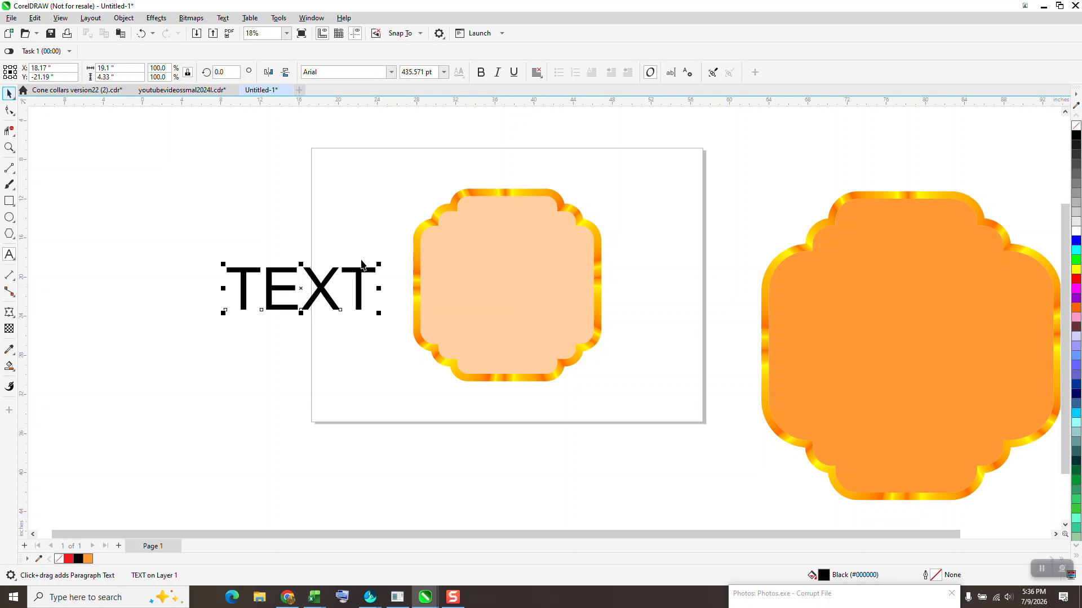
pyautogui.press('p')
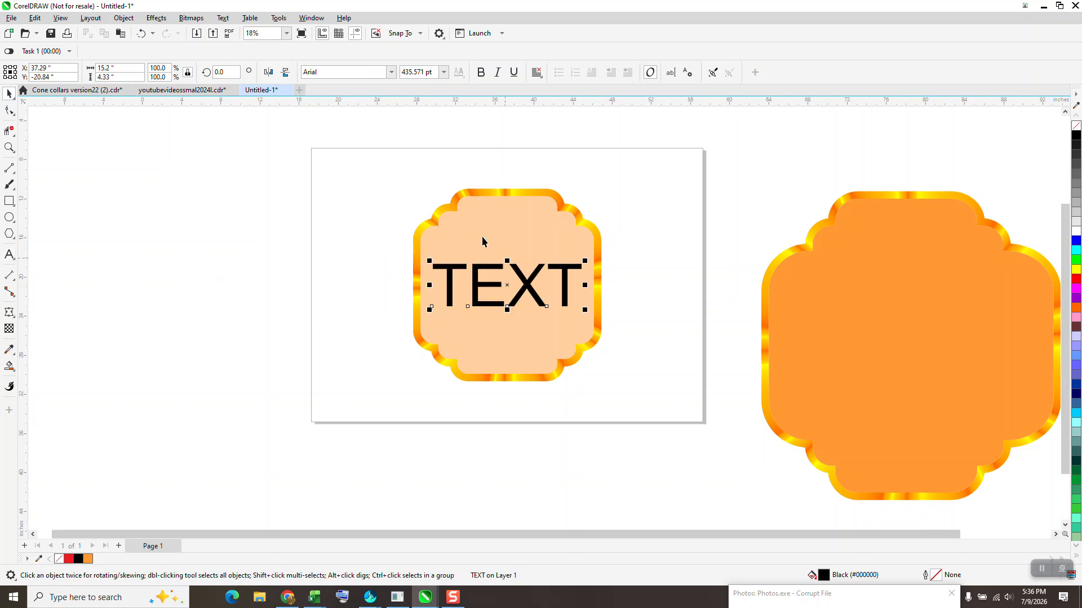
# Step: Send the text behind the translucent frame interior and inspect it up close
pyautogui.click(126, 21)
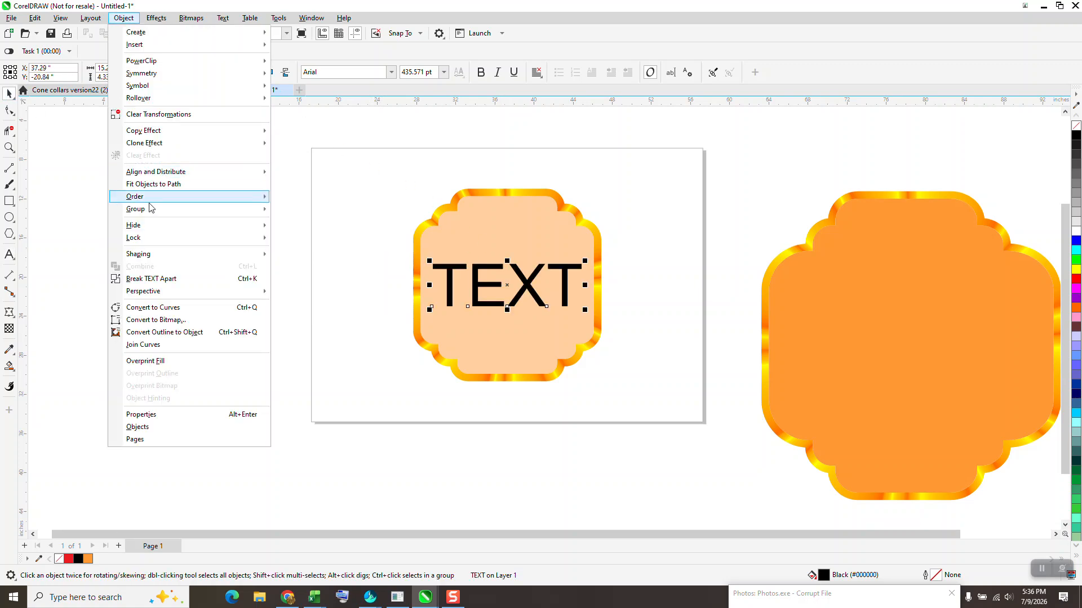
pyautogui.moveTo(260, 197)
pyautogui.click(280, 211)
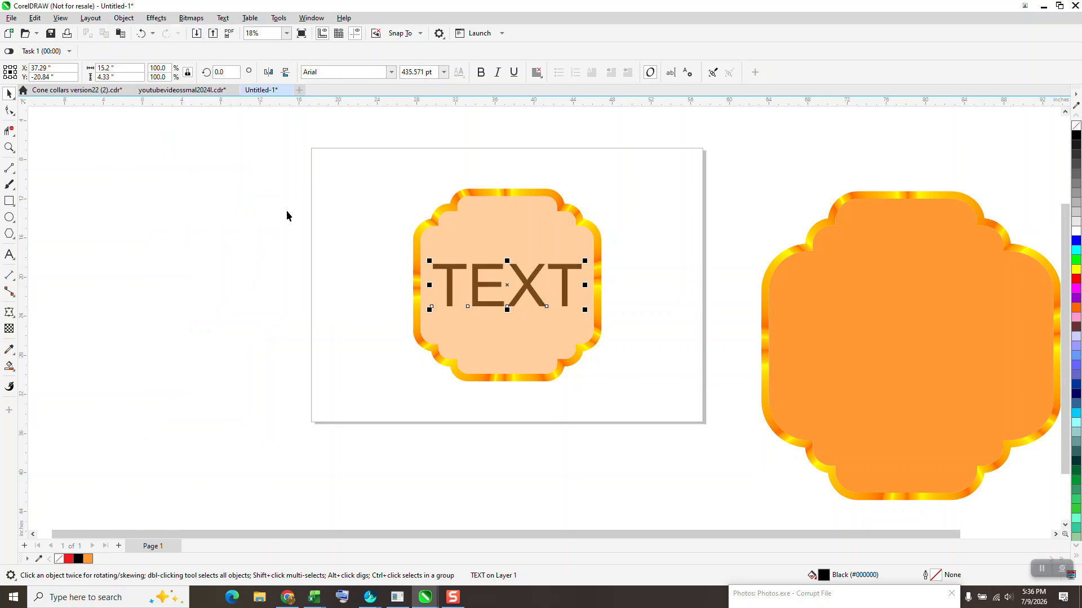
pyautogui.click(9, 148)
pyautogui.moveTo(403, 234); pyautogui.dragTo(644, 355)
pyautogui.rightClick(558, 321)
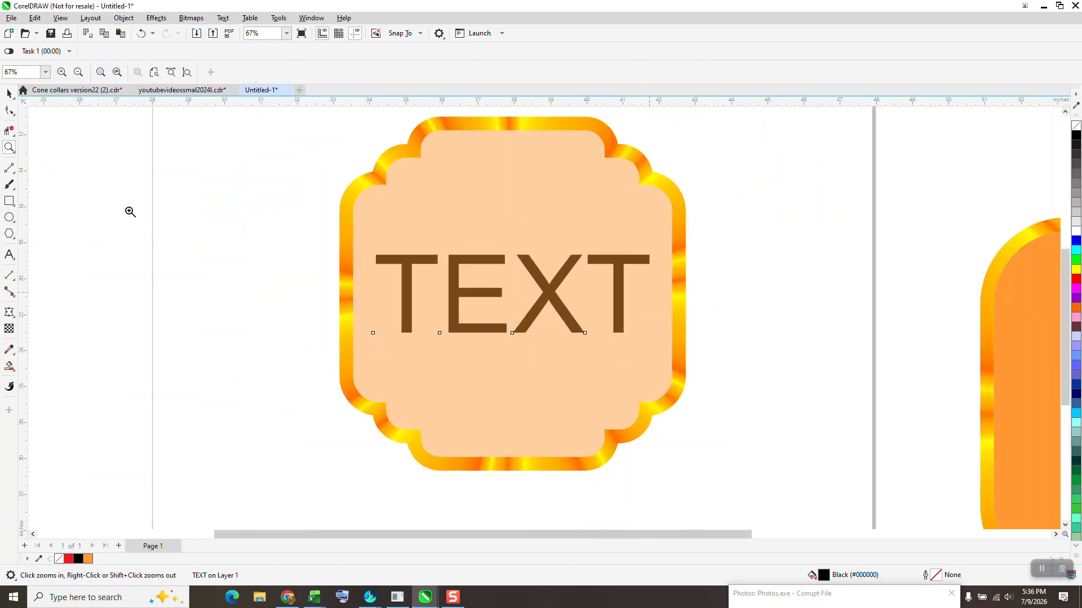
# Step: Set the frame interior's transparency to 0
pyautogui.click(9, 93)
pyautogui.scroll(-1, 329, 182)
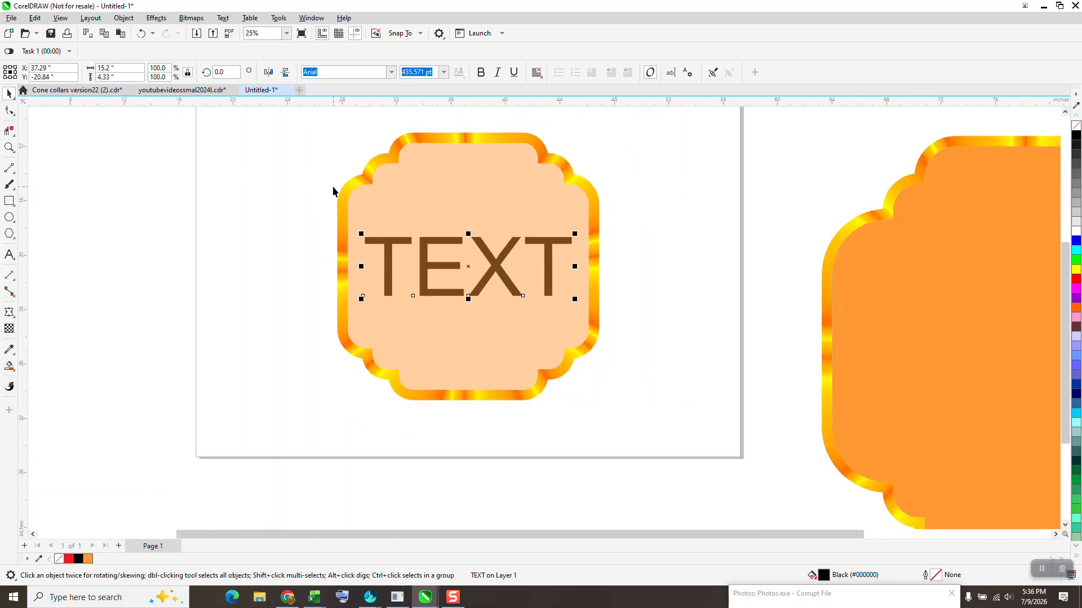
pyautogui.click(509, 203)
pyautogui.click(9, 329)
pyautogui.moveTo(457, 404); pyautogui.dragTo(444, 406)
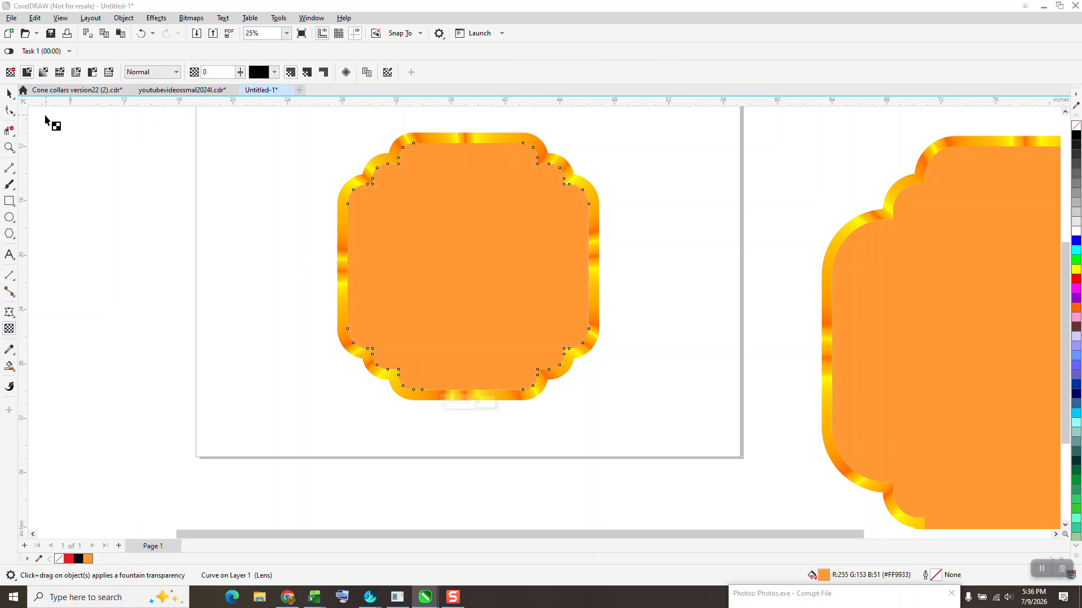
# Step: Select the text hidden behind the frame interior and bring it to the front
pyautogui.click(9, 93)
pyautogui.moveTo(212, 164); pyautogui.dragTo(684, 330)
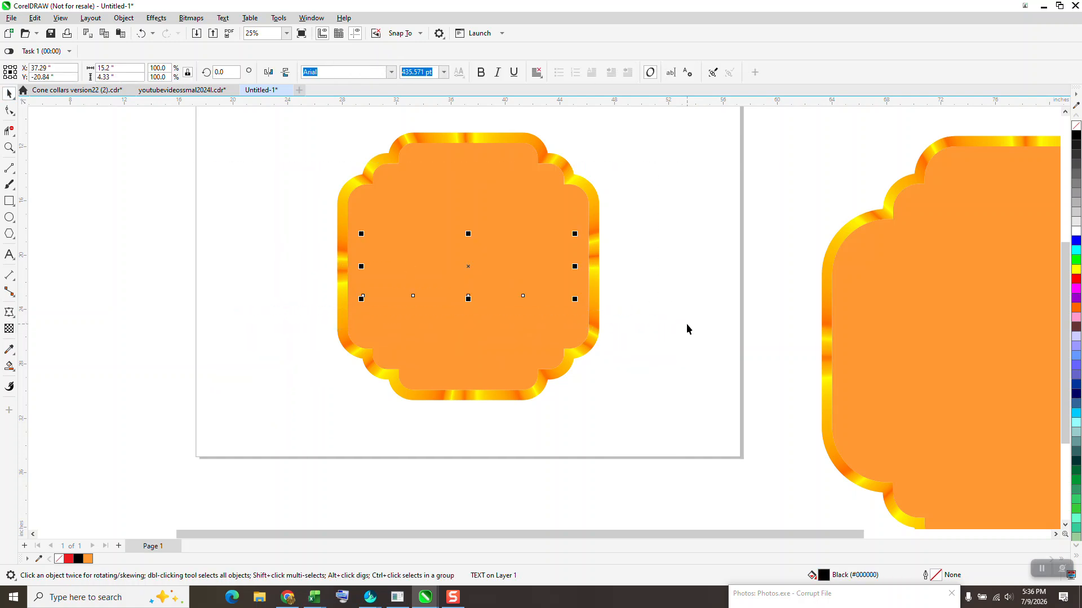
pyautogui.click(124, 18)
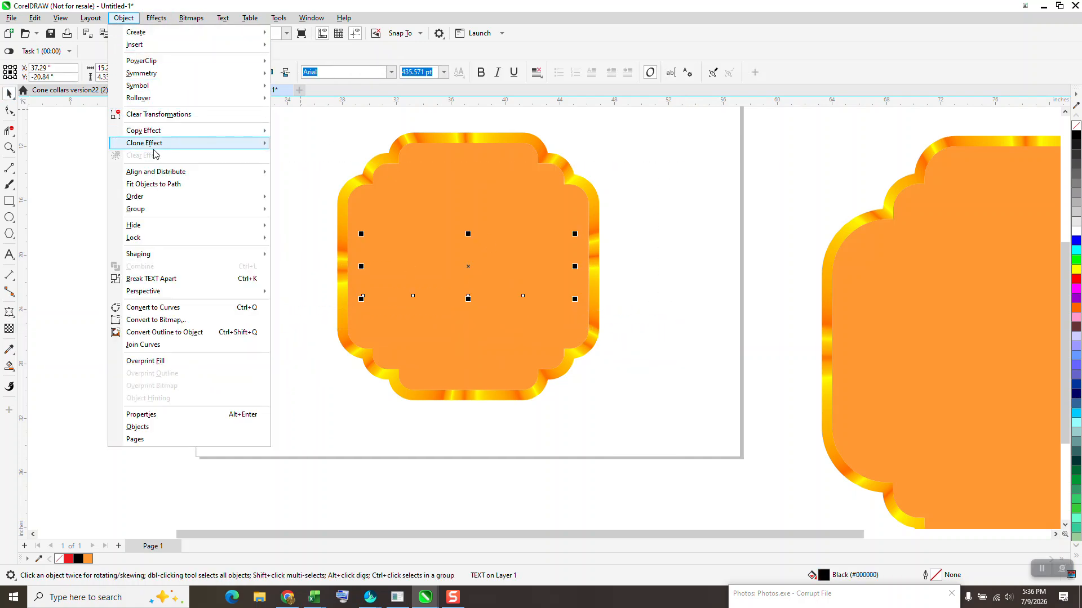
pyautogui.click(291, 202)
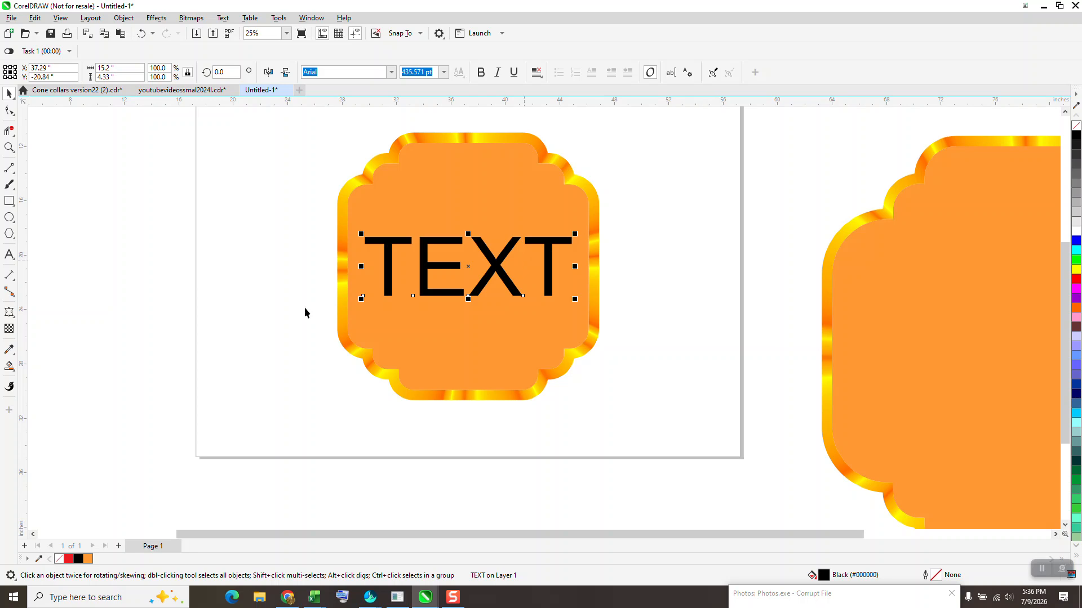
# Step: Apply a linear black-to-white fountain fill running horizontally across the word "TEXT", from the first letter to the last
pyautogui.click(15, 377)
pyautogui.click(33, 366)
pyautogui.moveTo(388, 287); pyautogui.dragTo(544, 284)
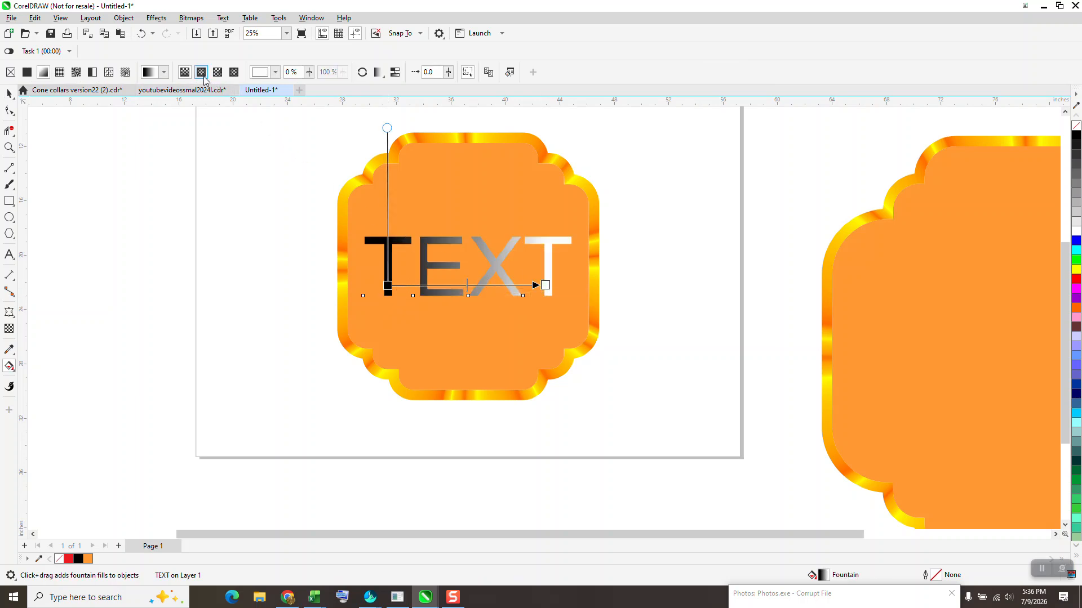
# Step: Change the text's fountain fill to elliptical and reshape it into a near-circular gradient centred on the word
pyautogui.click(202, 73)
pyautogui.moveTo(466, 285); pyautogui.dragTo(468, 265)
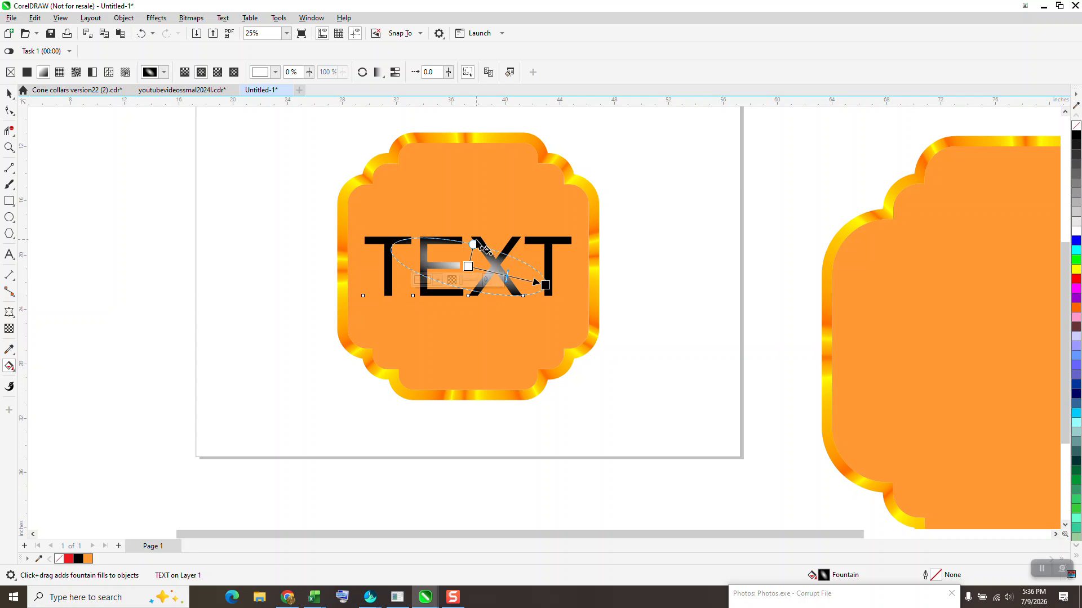
pyautogui.moveTo(473, 244); pyautogui.dragTo(485, 189)
pyautogui.moveTo(545, 286); pyautogui.dragTo(549, 277)
pyautogui.moveTo(472, 256); pyautogui.dragTo(469, 273)
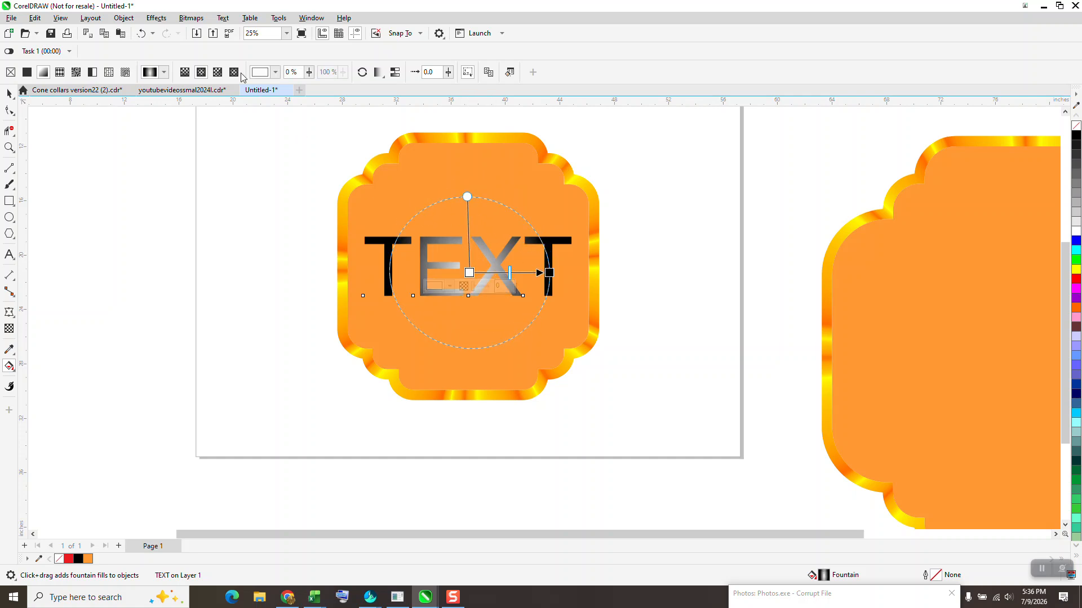
# Step: Recolour the outer end of the text's elliptical gradient orange, keeping the centre white
pyautogui.click(164, 72)
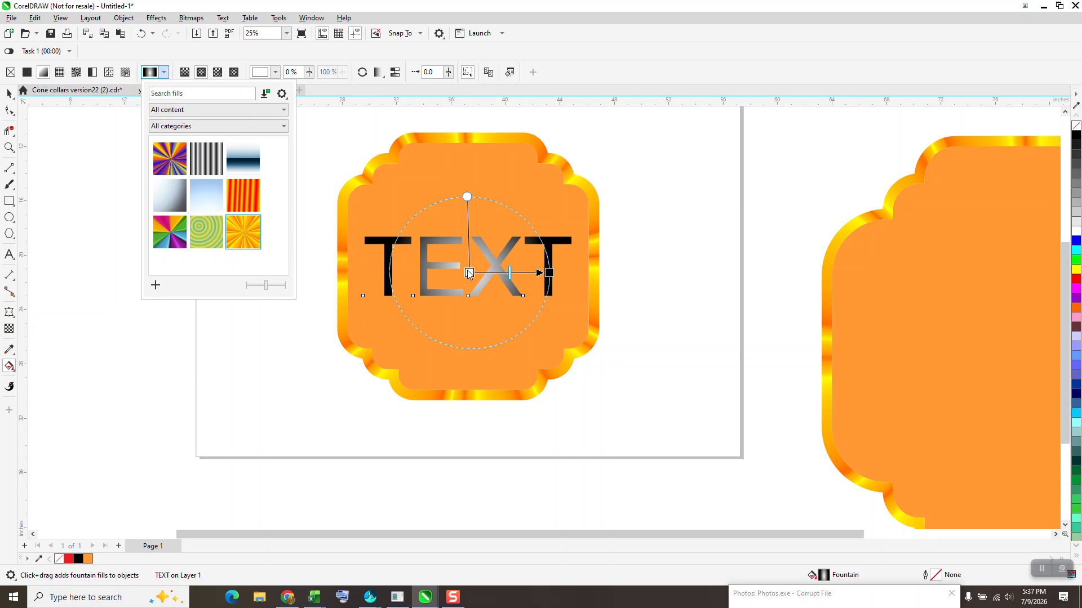
pyautogui.click(1074, 311)
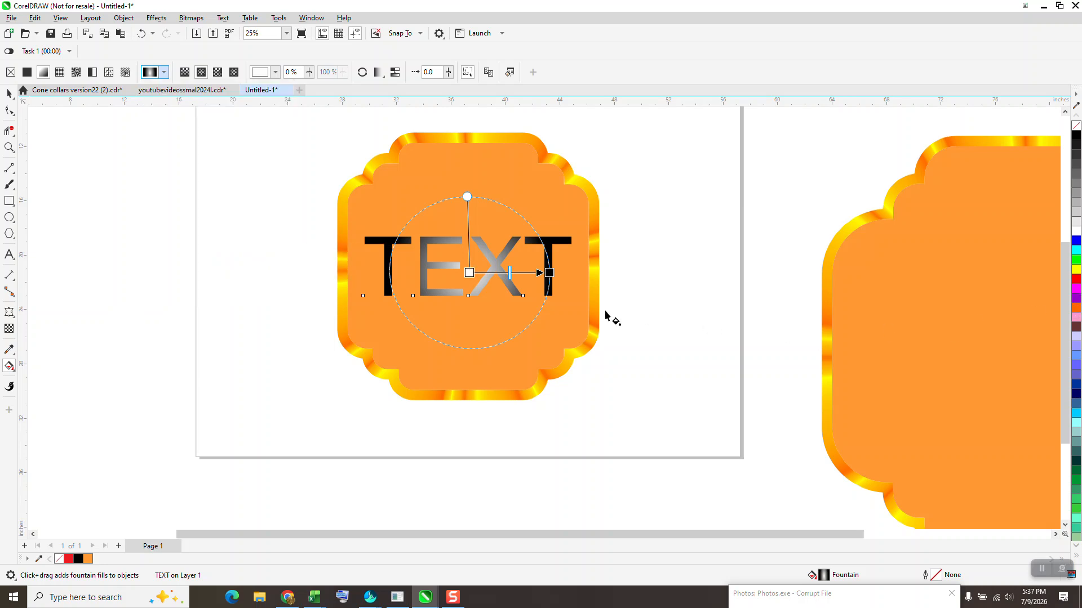
pyautogui.click(470, 272)
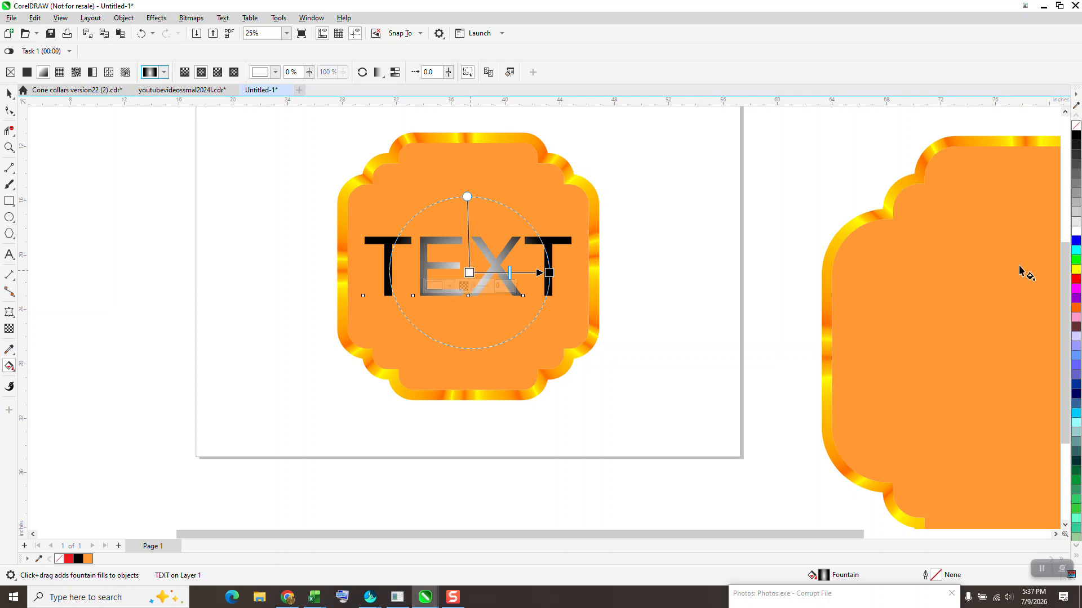
pyautogui.moveTo(1077, 307); pyautogui.dragTo(551, 272)
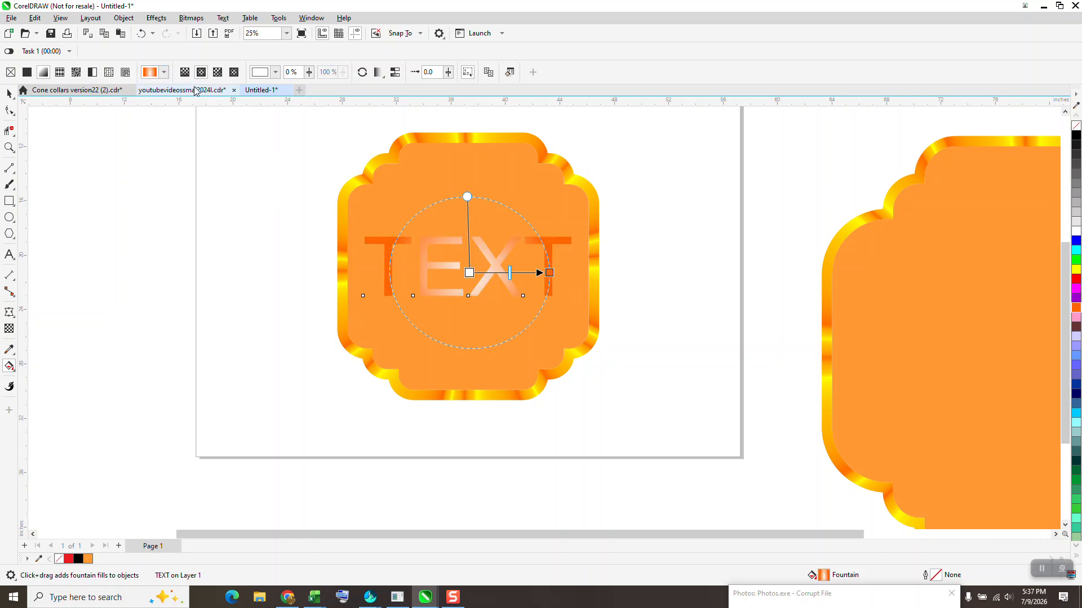
# Step: Examine the orange-and-white gradient on the text up close against the orange interior
pyautogui.click(164, 75)
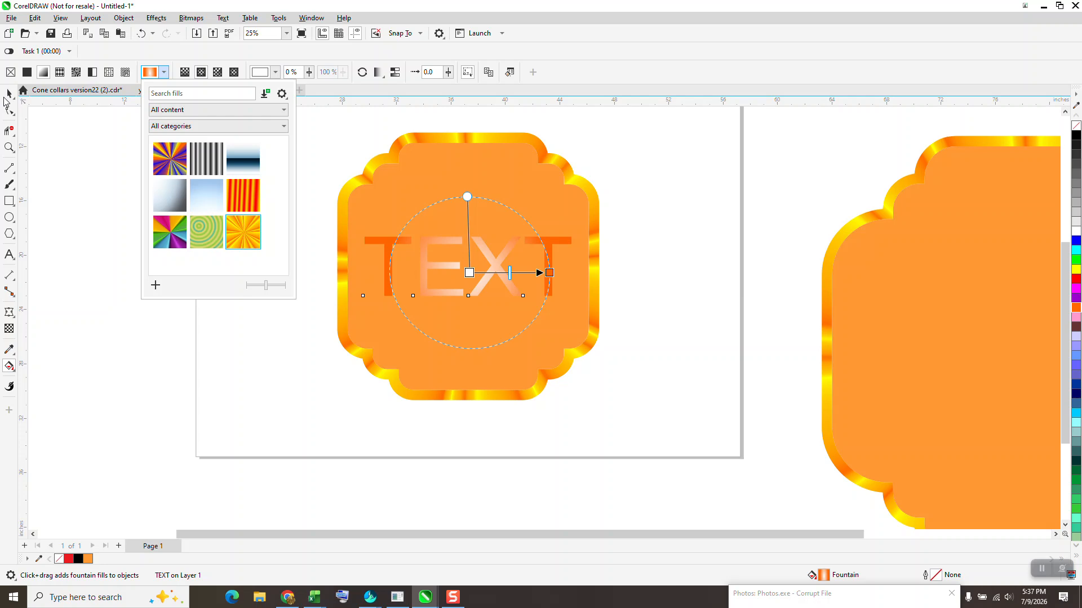
pyautogui.press('space')
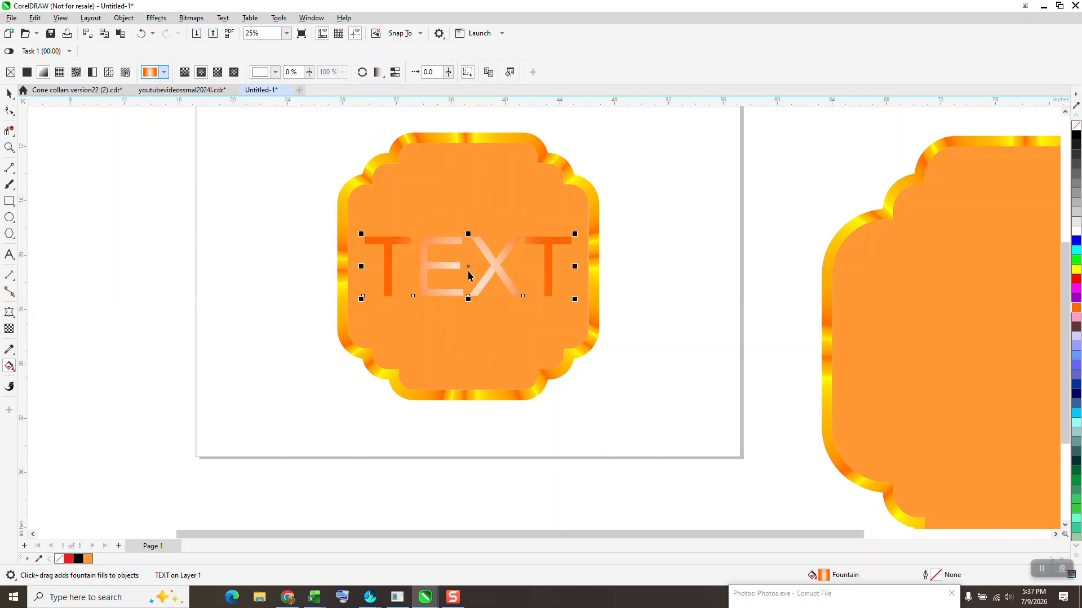
pyautogui.click(469, 269)
pyautogui.scroll(-1, 375, 234)
pyautogui.moveTo(307, 206); pyautogui.dragTo(601, 314)
pyautogui.click(9, 148)
pyautogui.moveTo(354, 214); pyautogui.dragTo(627, 321)
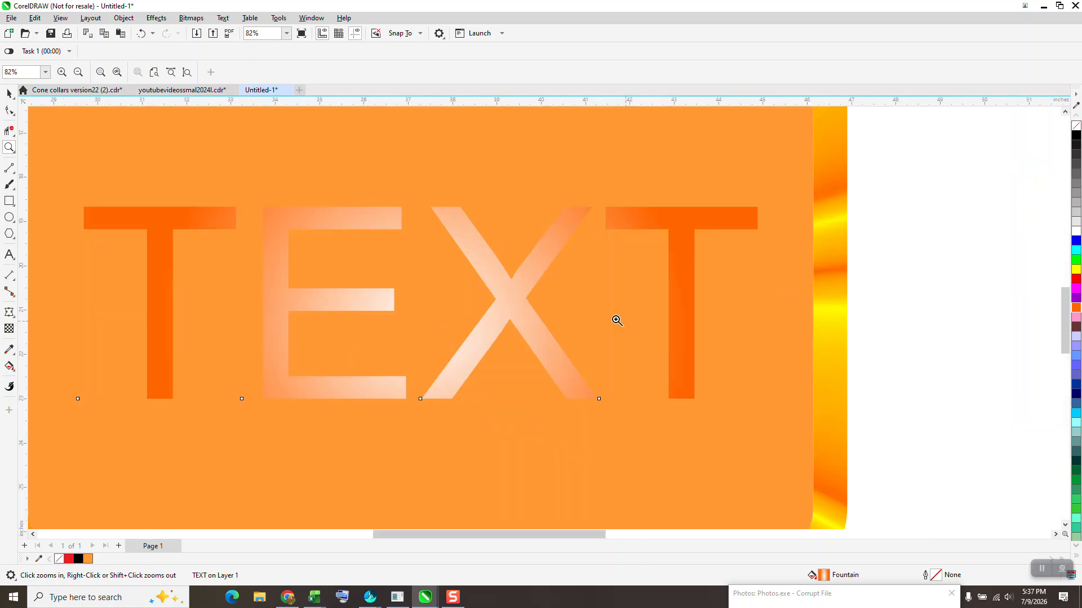
# Step: Replace the text's gradient with a solid black fill
pyautogui.click(9, 93)
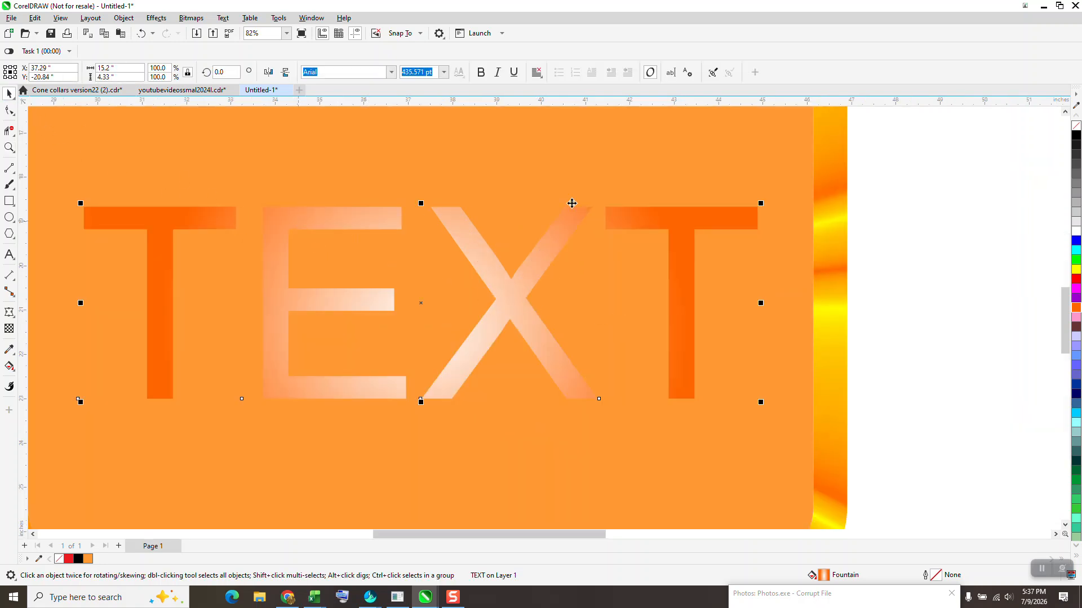
pyautogui.click(1074, 138)
pyautogui.scroll(-5, 457, 287)
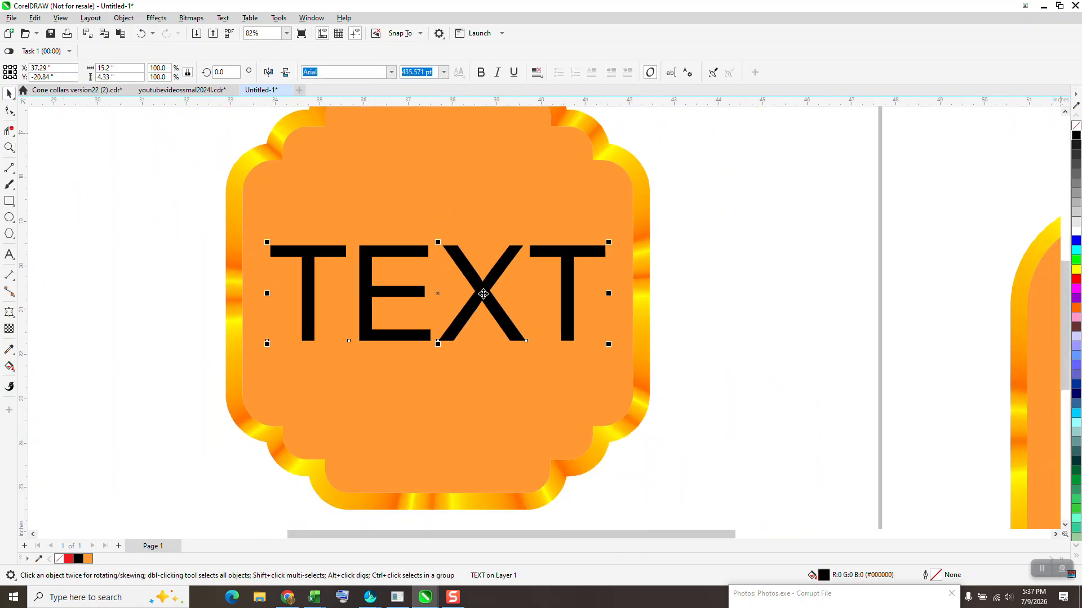
pyautogui.scroll(-1, 554, 193)
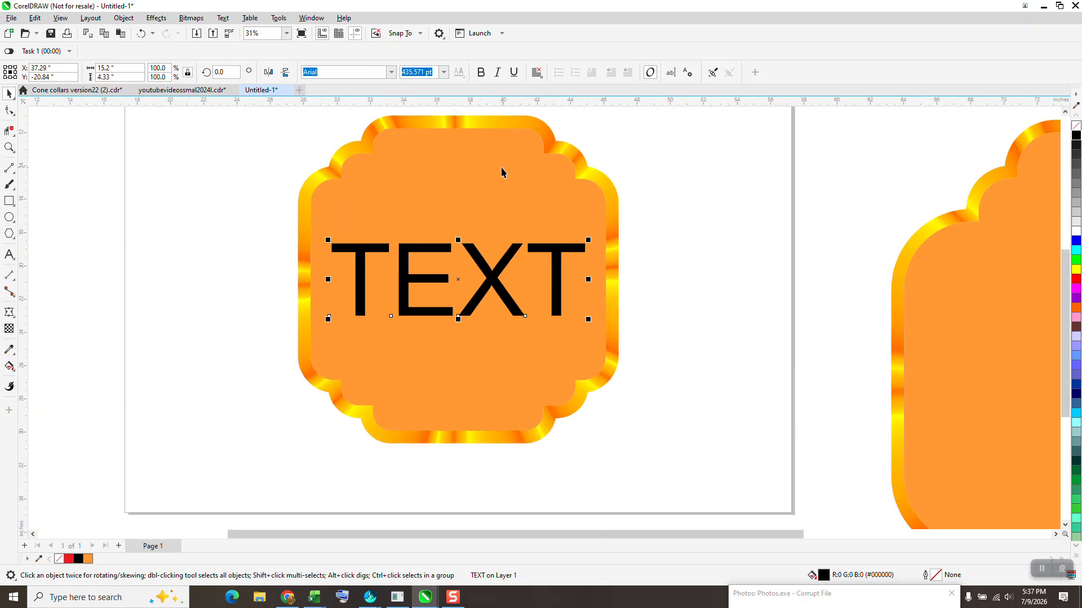
pyautogui.scroll(-1, 500, 173)
pyautogui.scroll(-2, 698, 271)
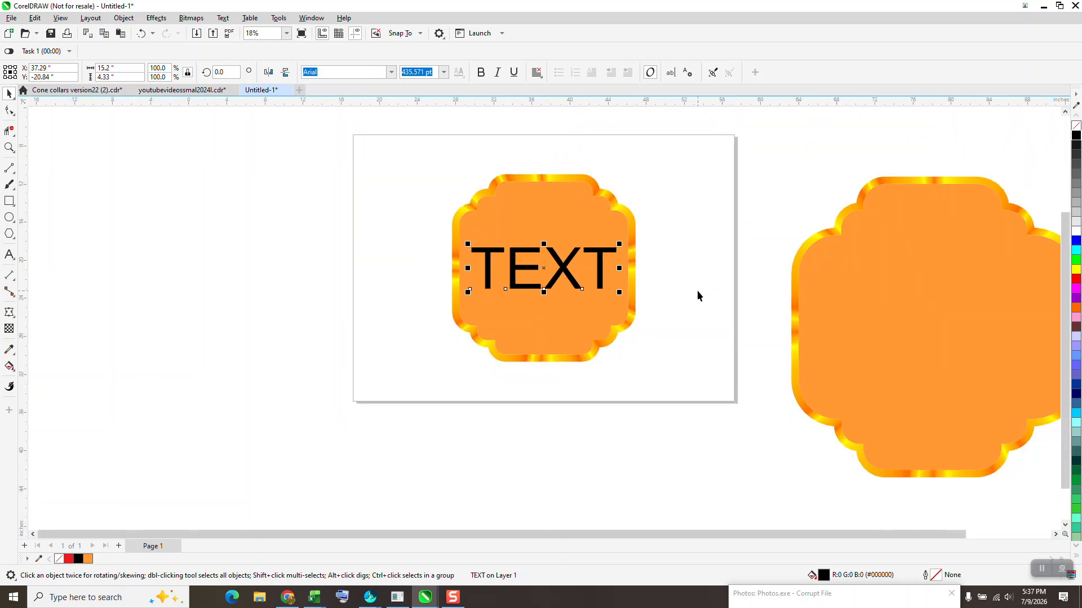